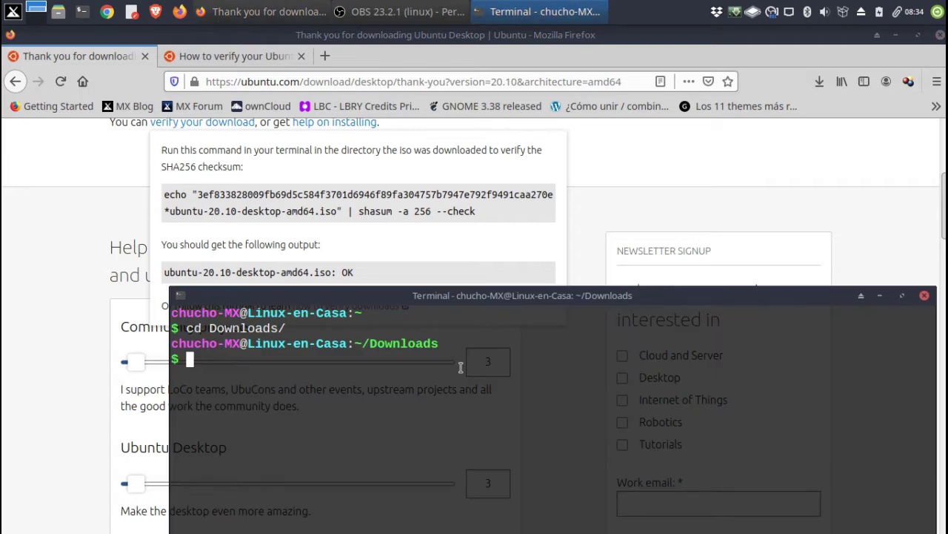
Step: List the Downloads folder and compute the SHA256 checksum of ubuntu-20.10-desktop-amd64.iso, highlighting the resulting hash
{"action": "type", "text": "ls"}
{"action": "key", "text": "Return"}
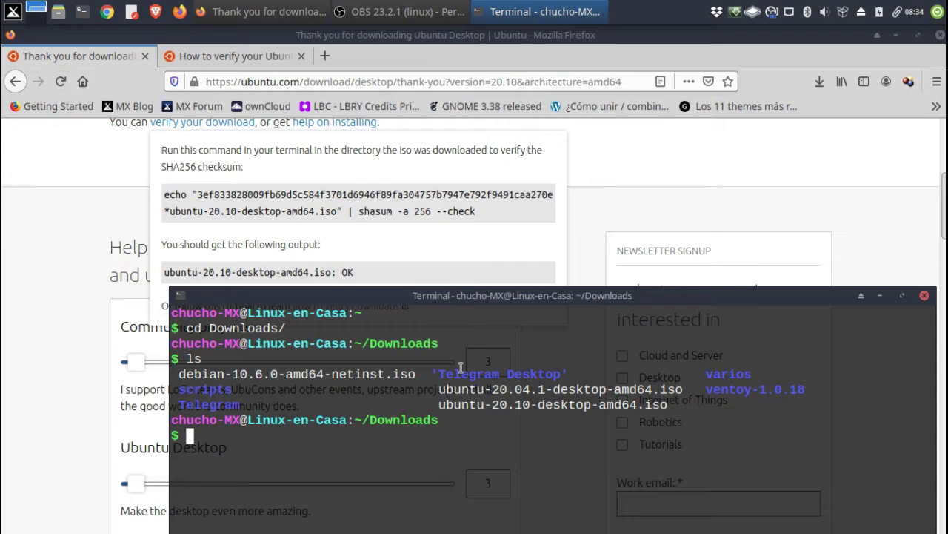
{"action": "type", "text": "sha256"}
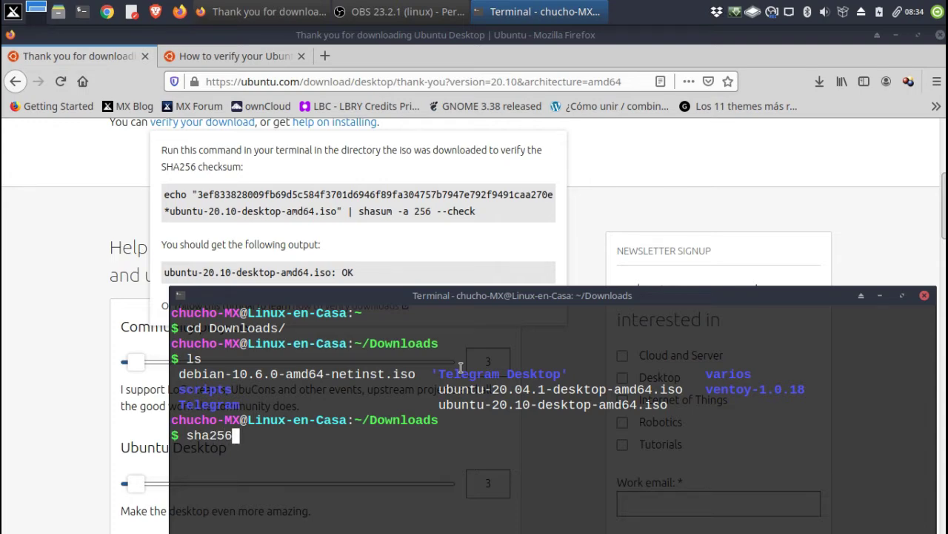
{"action": "type", "text": "sum ubu"}
{"action": "key", "text": "Tab"}
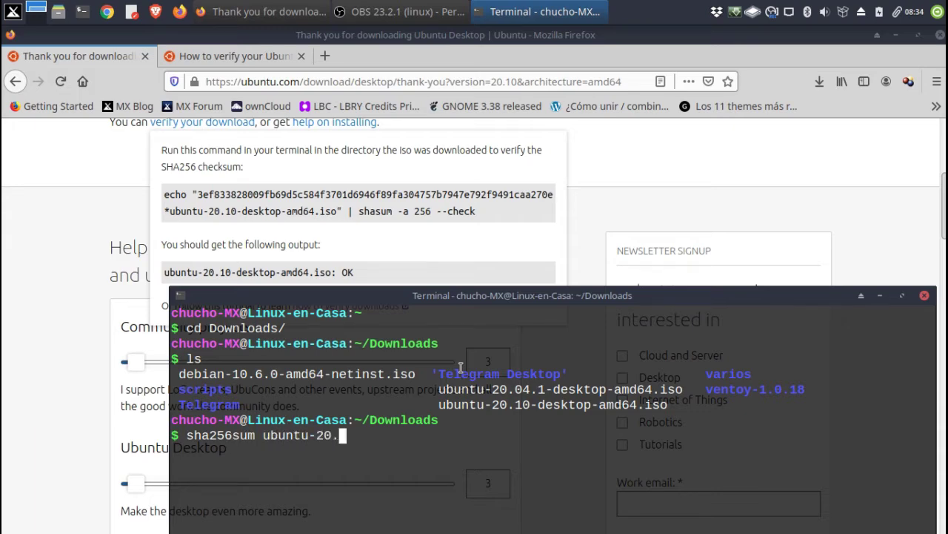
{"action": "type", "text": "10"}
{"action": "key", "text": "Tab"}
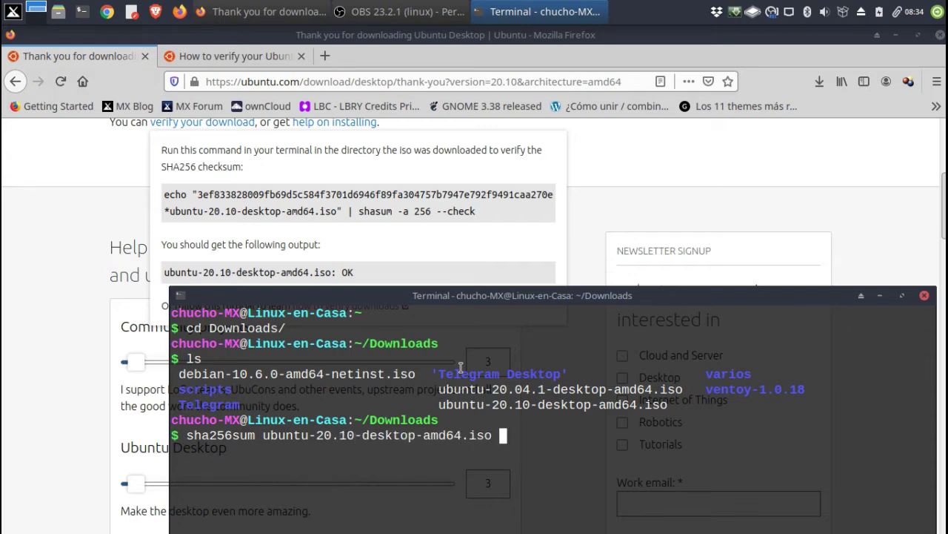
{"action": "key", "text": "Return"}
{"action": "left_click_drag", "start_coordinate": [660, 449], "coordinate": [171, 451]}
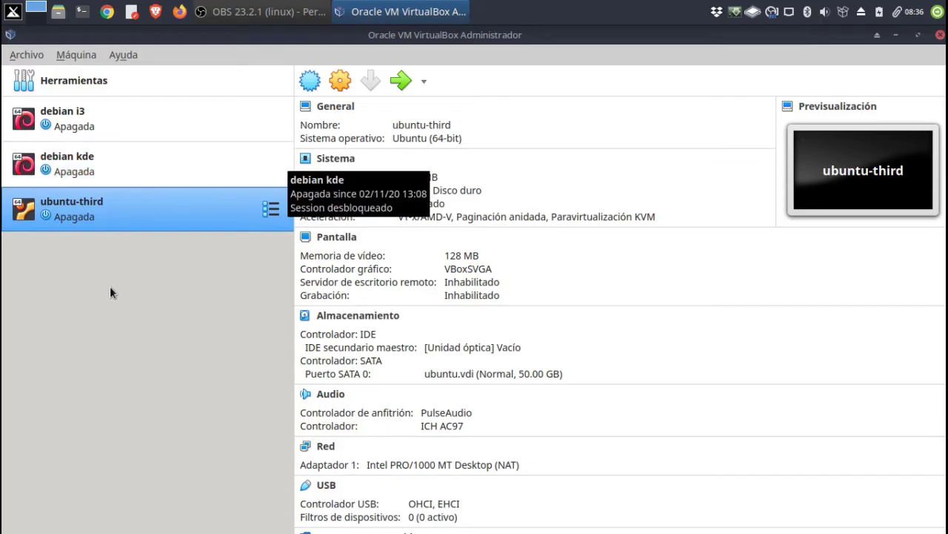
Step: Begin a new virtual machine named "ubuntu 2010" of type Linux, Ubuntu (64-bit), with 2048 MB of memory
{"action": "left_click", "coordinate": [309, 83]}
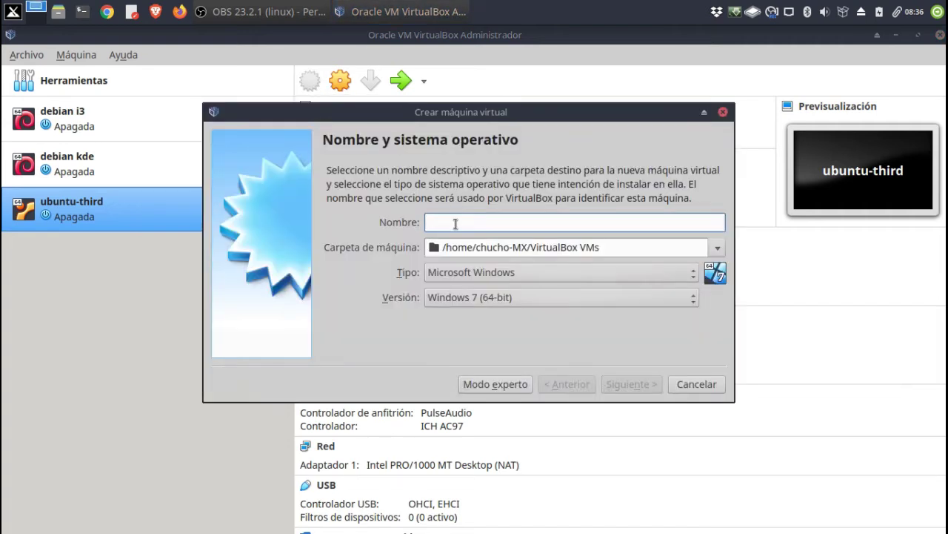
{"action": "type", "text": "ubu"}
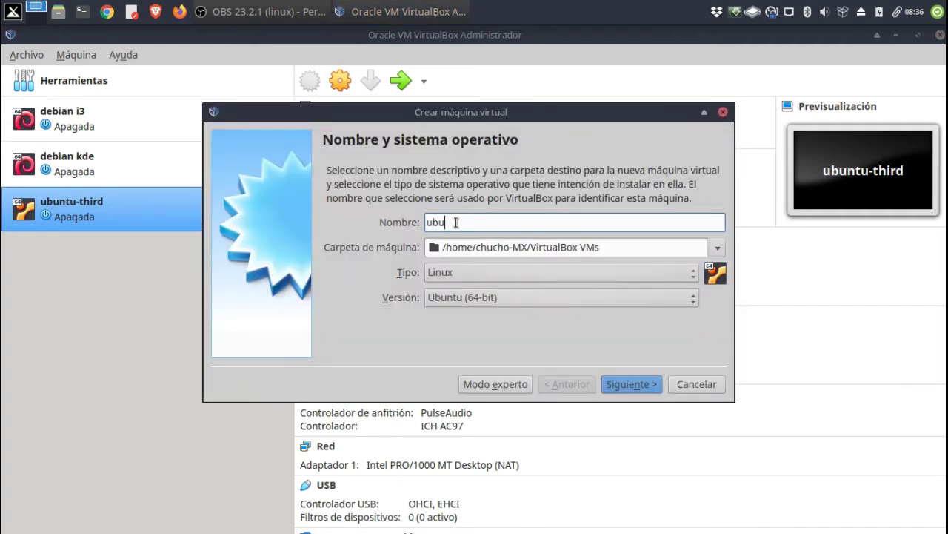
{"action": "type", "text": "ntu 2010"}
{"action": "left_click", "coordinate": [628, 387]}
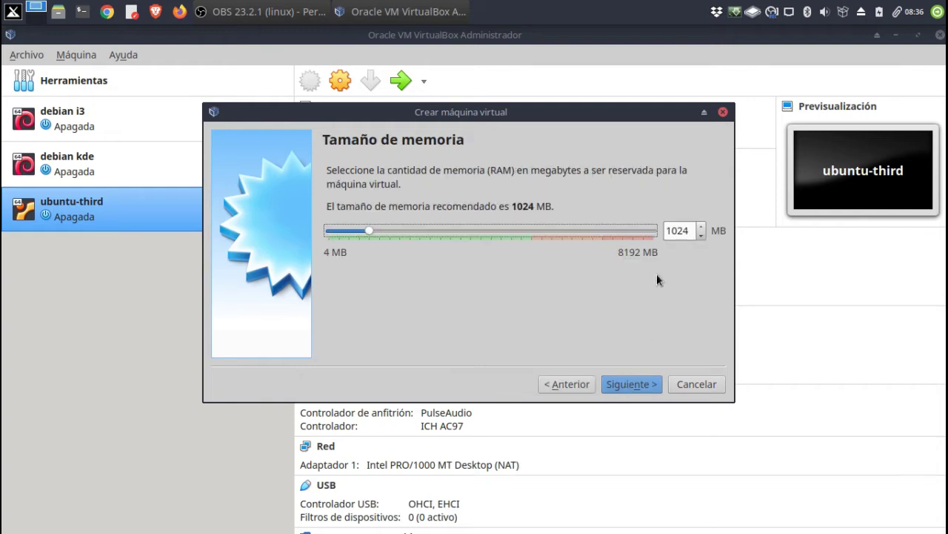
{"action": "double_click", "coordinate": [688, 230]}
{"action": "type", "text": "2048"}
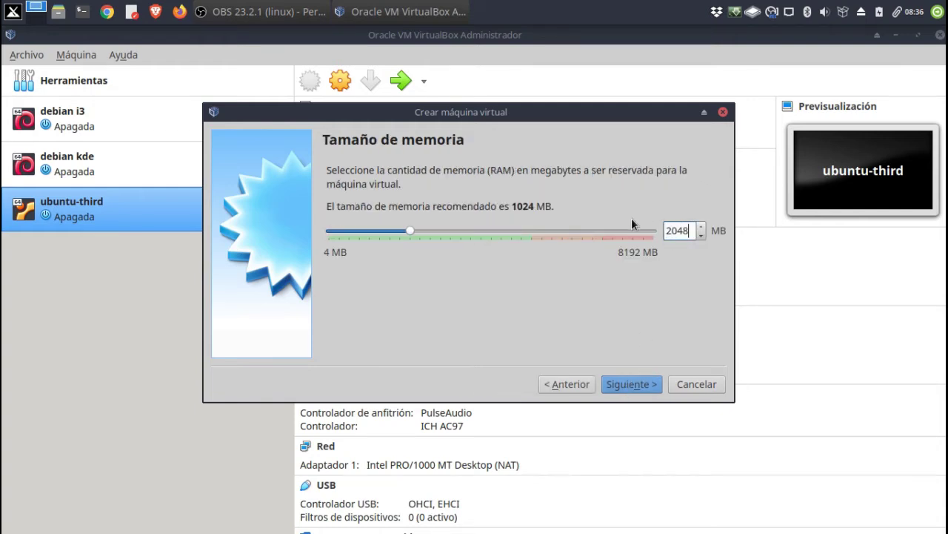
{"action": "left_click", "coordinate": [632, 387]}
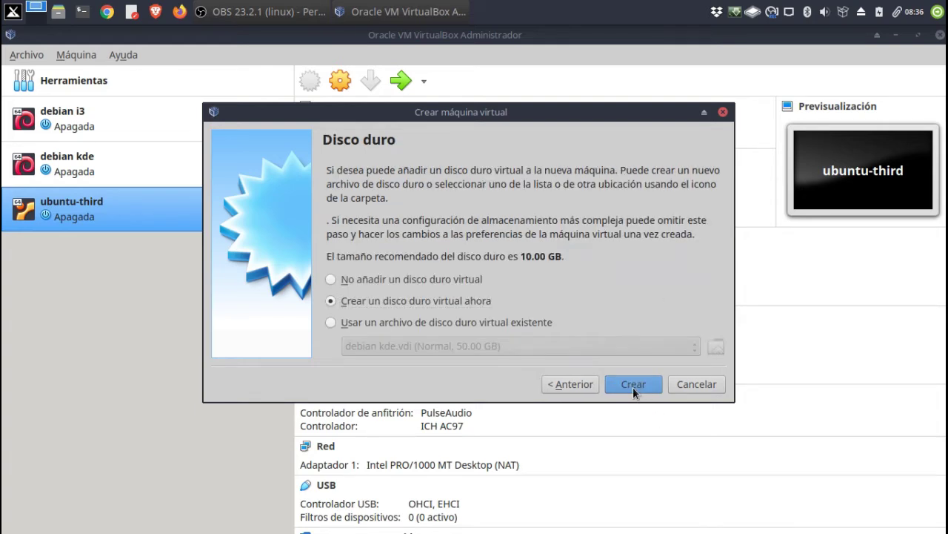
Step: Create a new dynamically allocated virtual hard disk of 50 GB for the machine
{"action": "left_click", "coordinate": [633, 387]}
{"action": "left_click", "coordinate": [635, 392]}
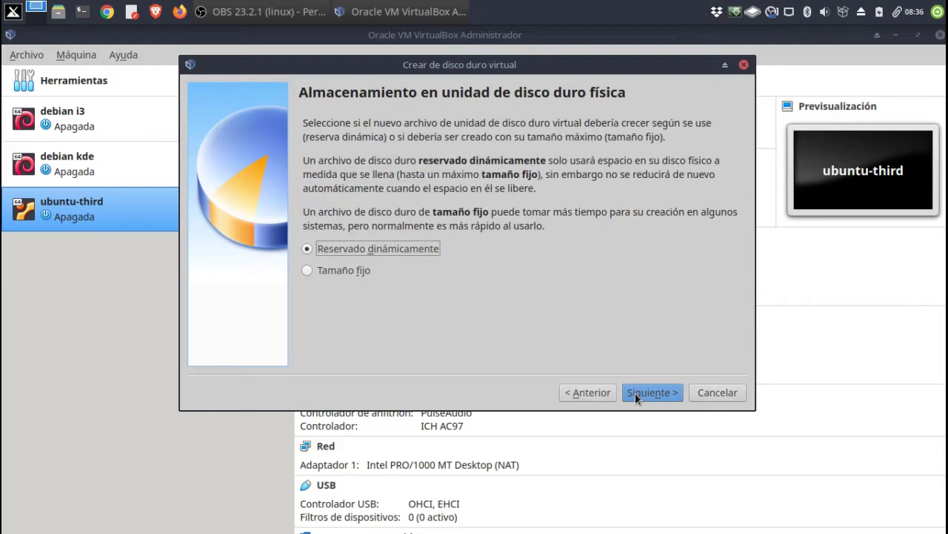
{"action": "left_click", "coordinate": [635, 392]}
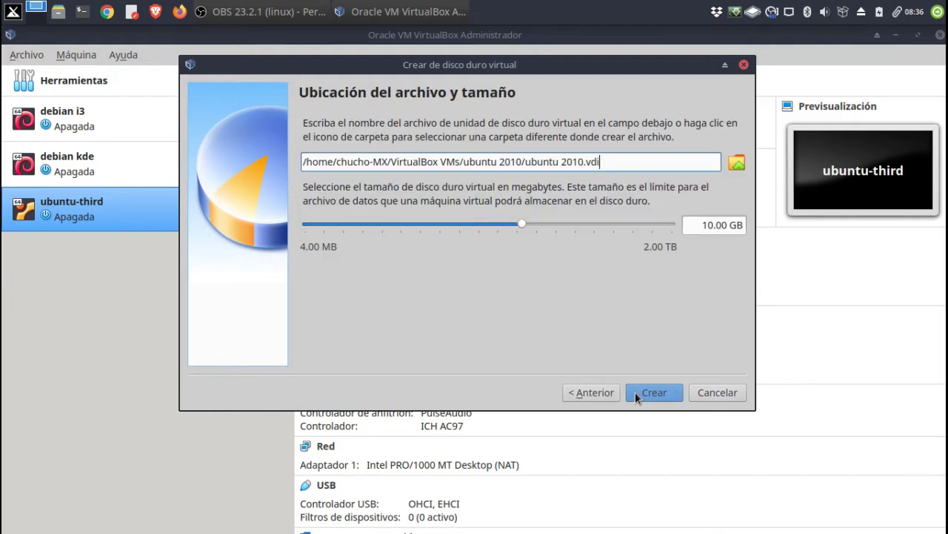
{"action": "left_click", "coordinate": [701, 228]}
{"action": "key", "text": "BackSpace"}
{"action": "type", "text": "5"}
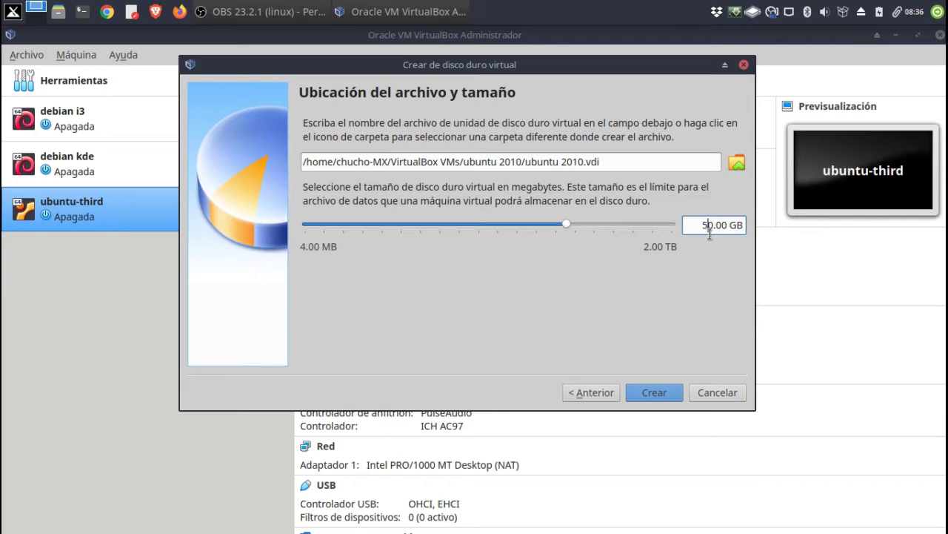
{"action": "left_click", "coordinate": [647, 393]}
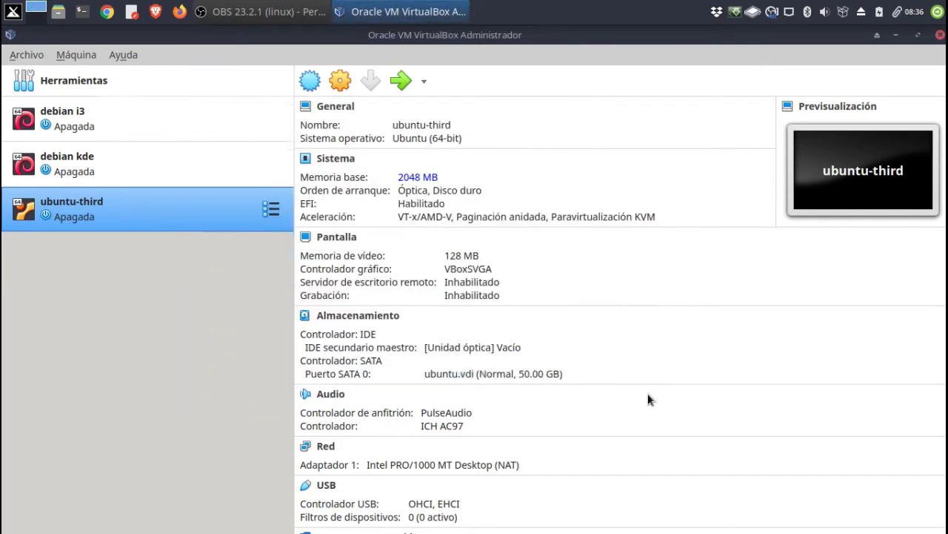
Step: In the ubuntu 2010 machine's system settings, remove the floppy from the boot order and enable EFI
{"action": "left_click", "coordinate": [340, 83]}
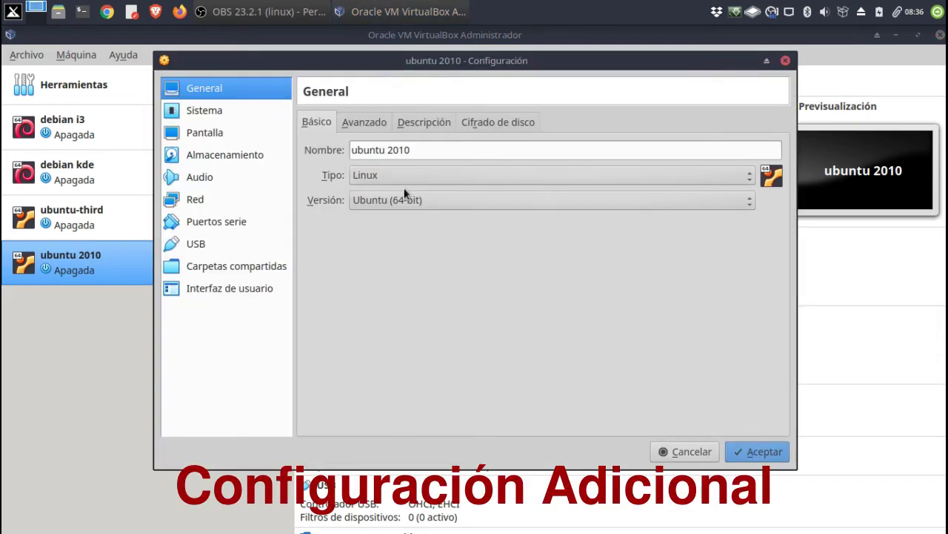
{"action": "left_click", "coordinate": [357, 123]}
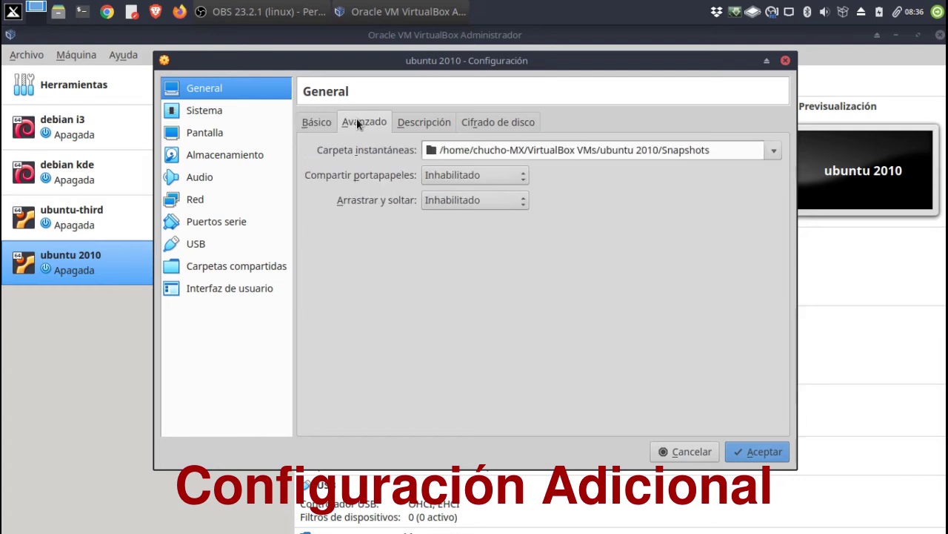
{"action": "left_click", "coordinate": [425, 124]}
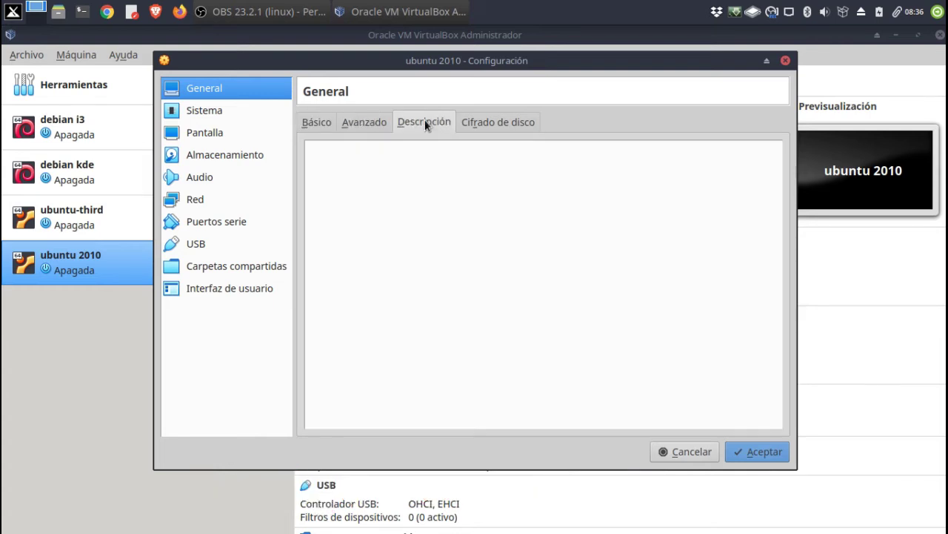
{"action": "left_click", "coordinate": [488, 122]}
{"action": "left_click", "coordinate": [307, 122]}
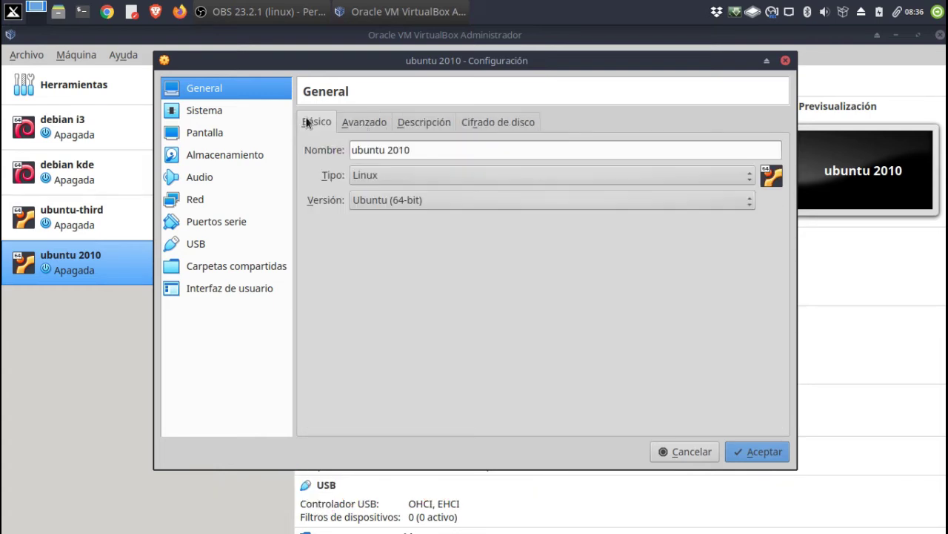
{"action": "left_click", "coordinate": [260, 111]}
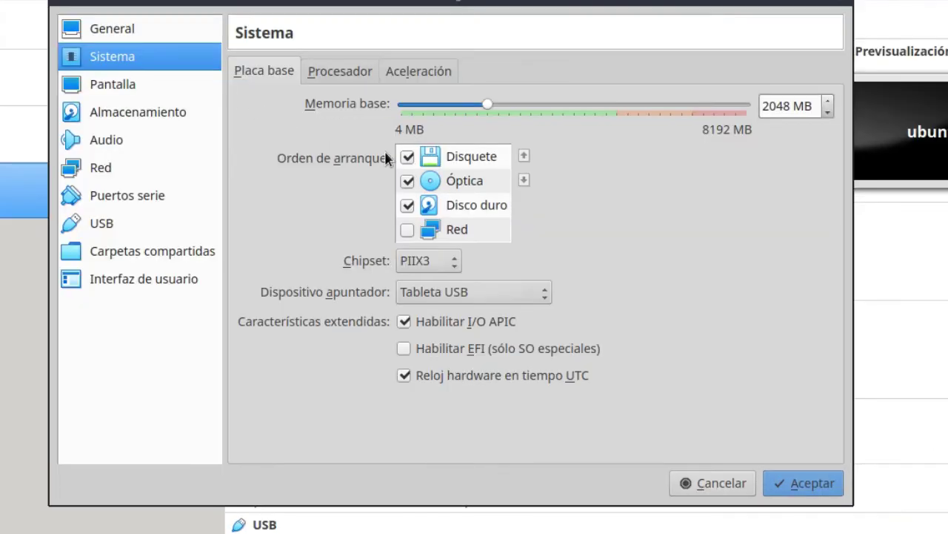
{"action": "left_click", "coordinate": [406, 159]}
{"action": "left_click", "coordinate": [403, 348]}
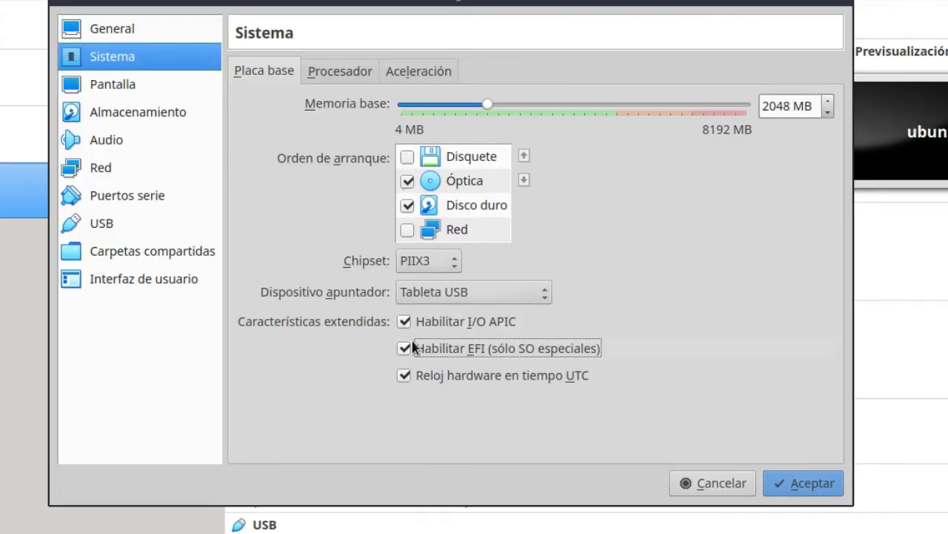
Step: Assign 2 processors to the virtual machine and review its acceleration settings
{"action": "left_click", "coordinate": [331, 80]}
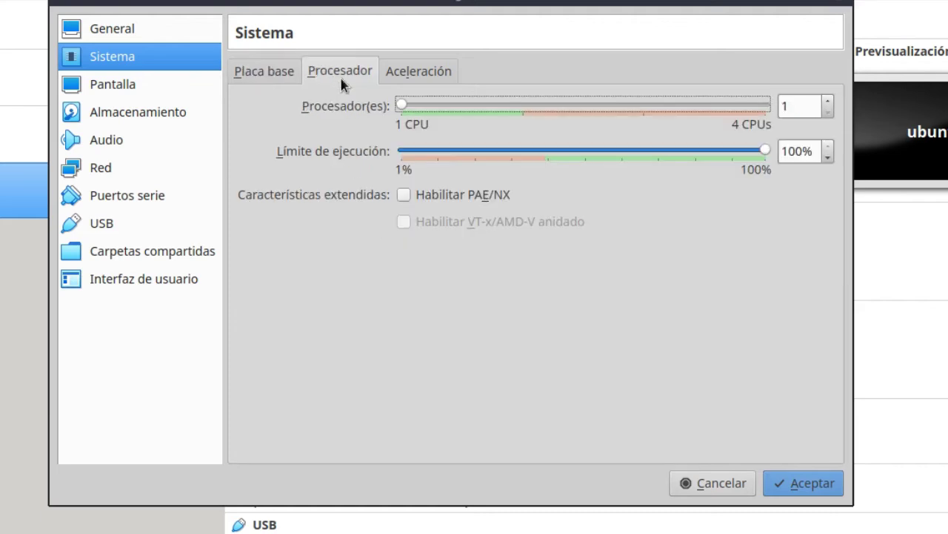
{"action": "left_click", "coordinate": [829, 102]}
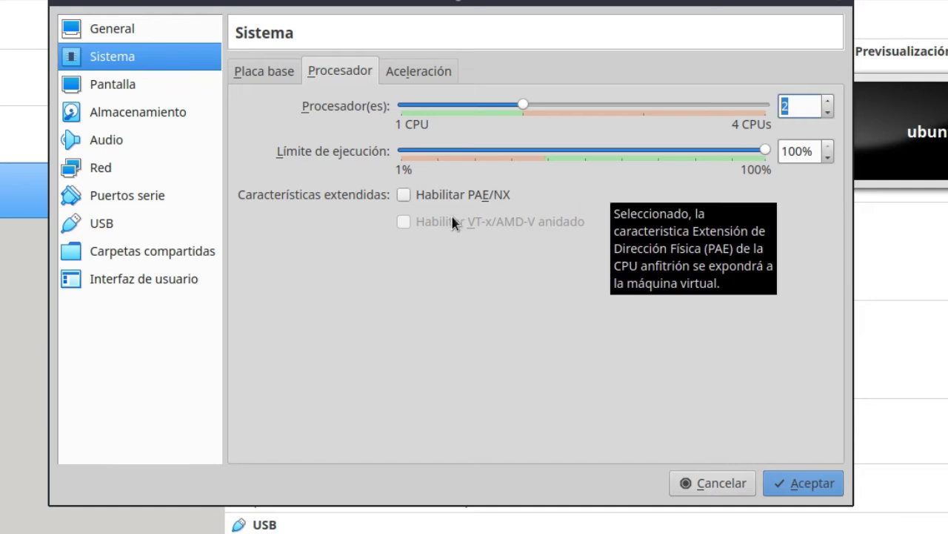
{"action": "left_click", "coordinate": [397, 76]}
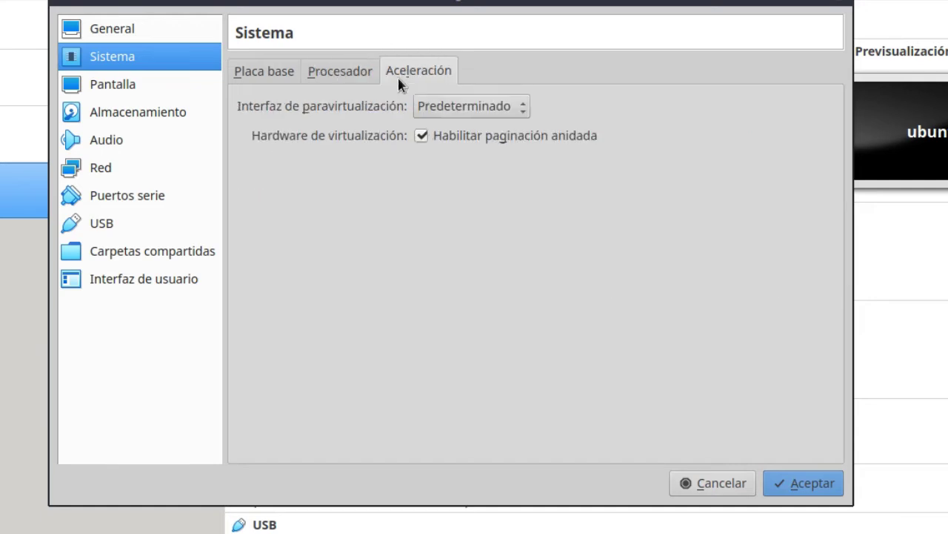
{"action": "left_click", "coordinate": [328, 66]}
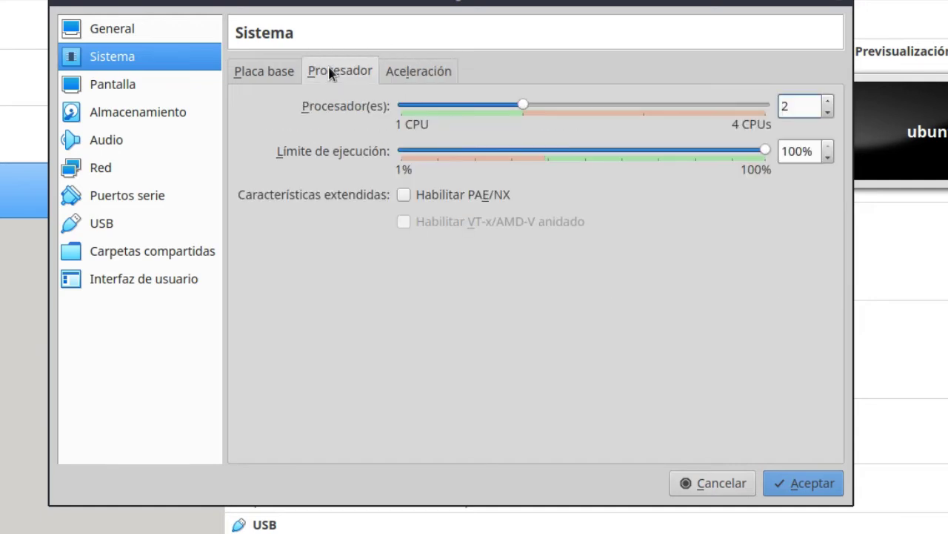
{"action": "left_click", "coordinate": [275, 80]}
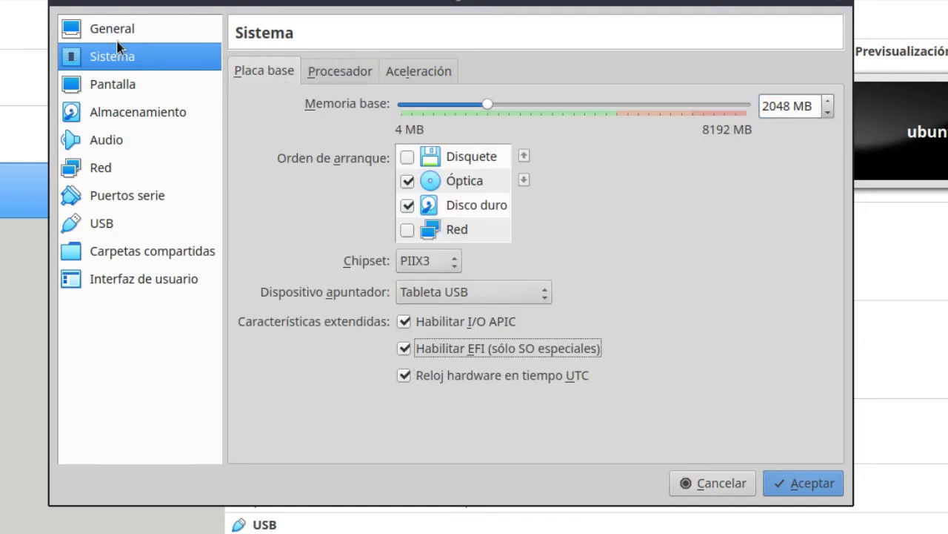
Step: Set the machine's video memory to 128 MB and its graphics controller to VBoxSVGA, and save the configuration
{"action": "left_click", "coordinate": [119, 84]}
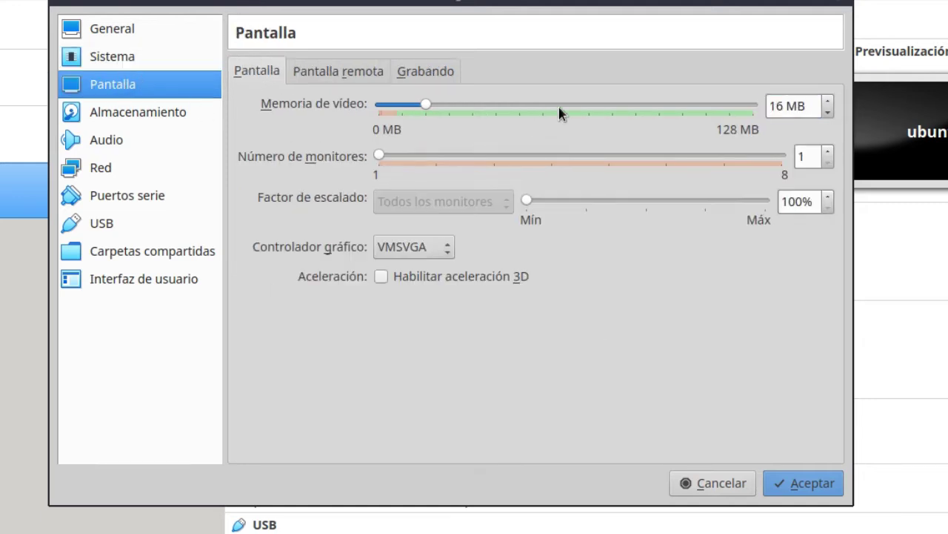
{"action": "left_click_drag", "start_coordinate": [426, 104], "coordinate": [768, 106]}
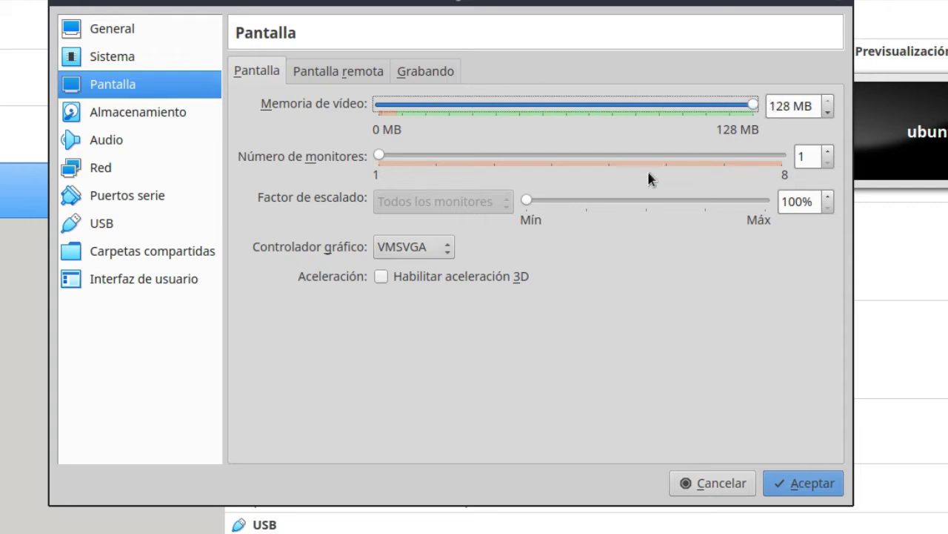
{"action": "left_click", "coordinate": [445, 247]}
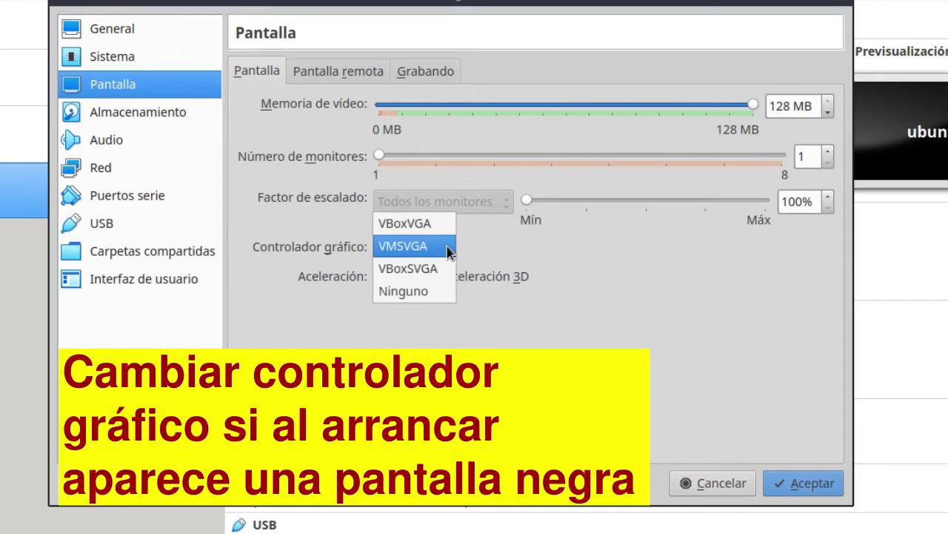
{"action": "left_click", "coordinate": [427, 269]}
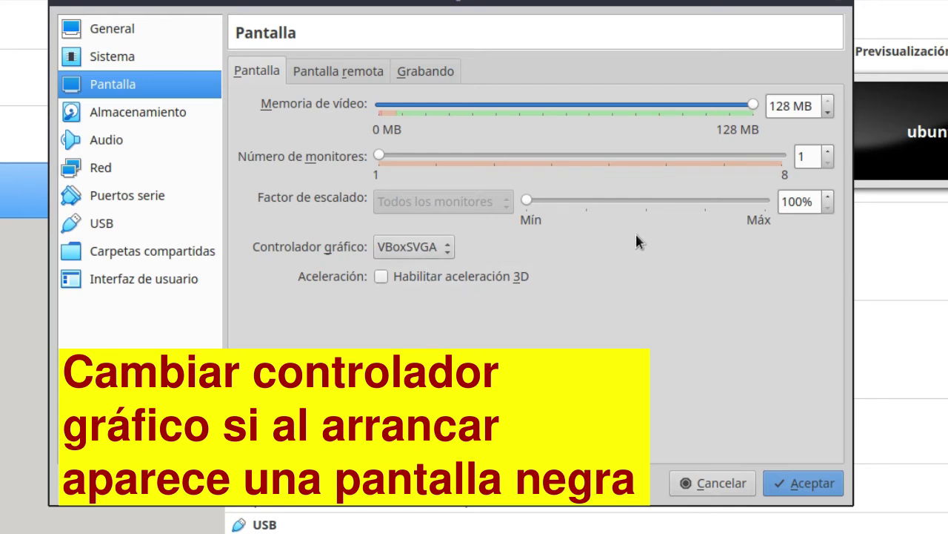
{"action": "left_click", "coordinate": [806, 486]}
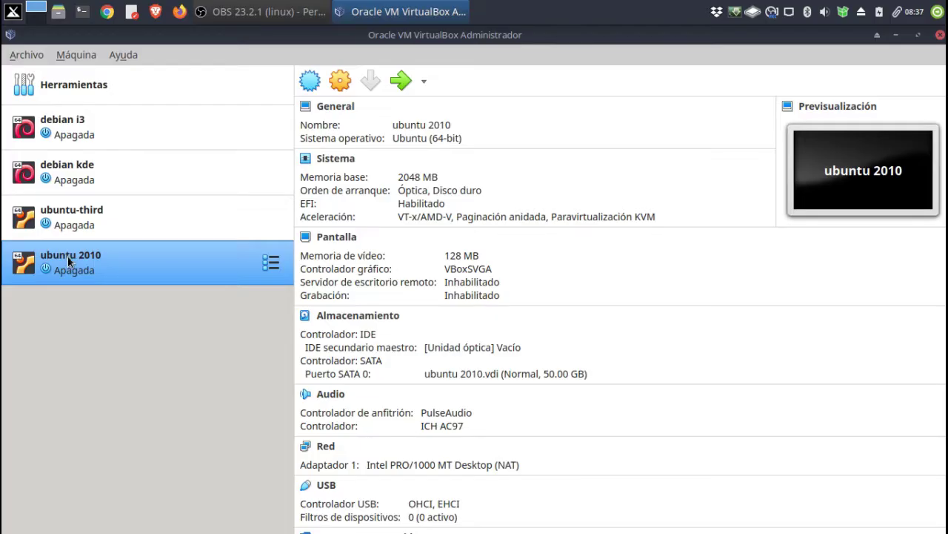
Step: Start the ubuntu 2010 machine with ubuntu-20.10-desktop-amd64.iso from Downloads as its startup disk
{"action": "double_click", "coordinate": [68, 259]}
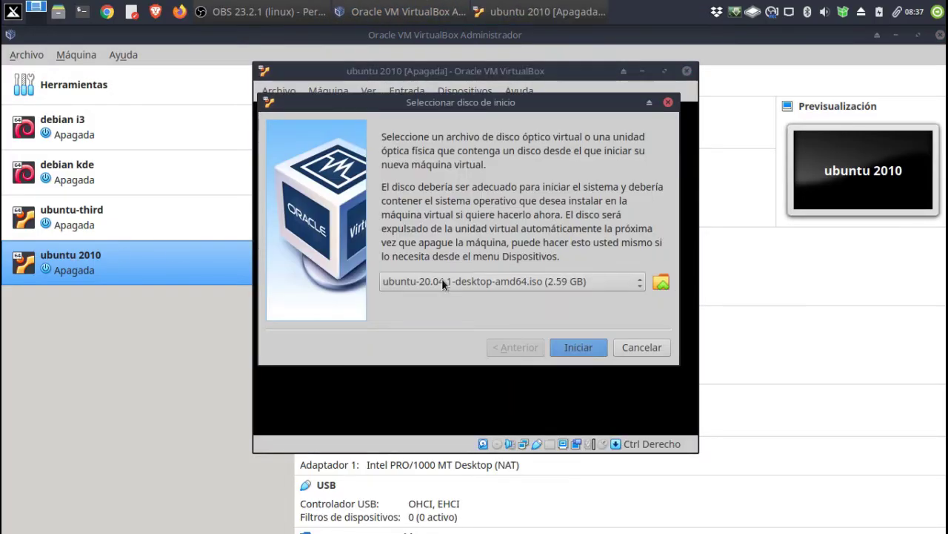
{"action": "left_click", "coordinate": [668, 285]}
{"action": "left_click", "coordinate": [335, 166]}
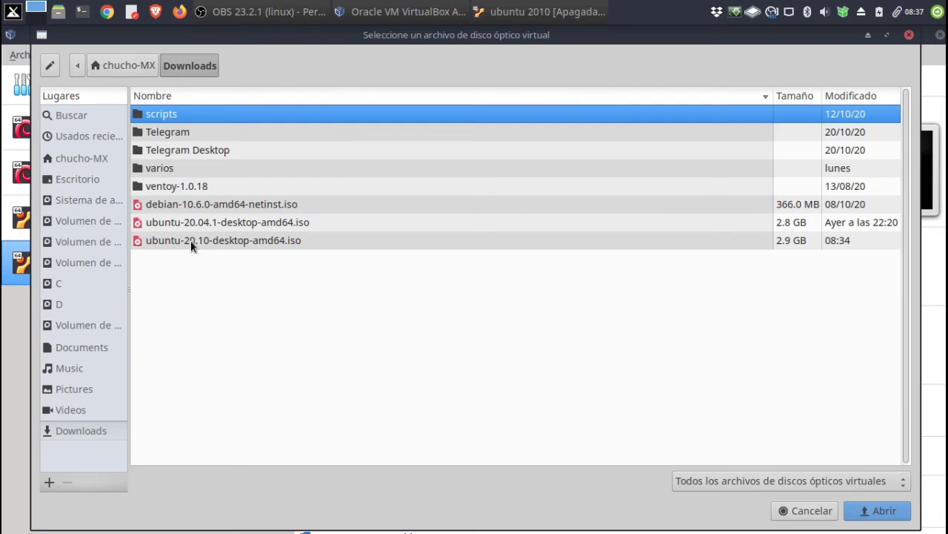
{"action": "left_click", "coordinate": [190, 240]}
{"action": "left_click", "coordinate": [874, 510]}
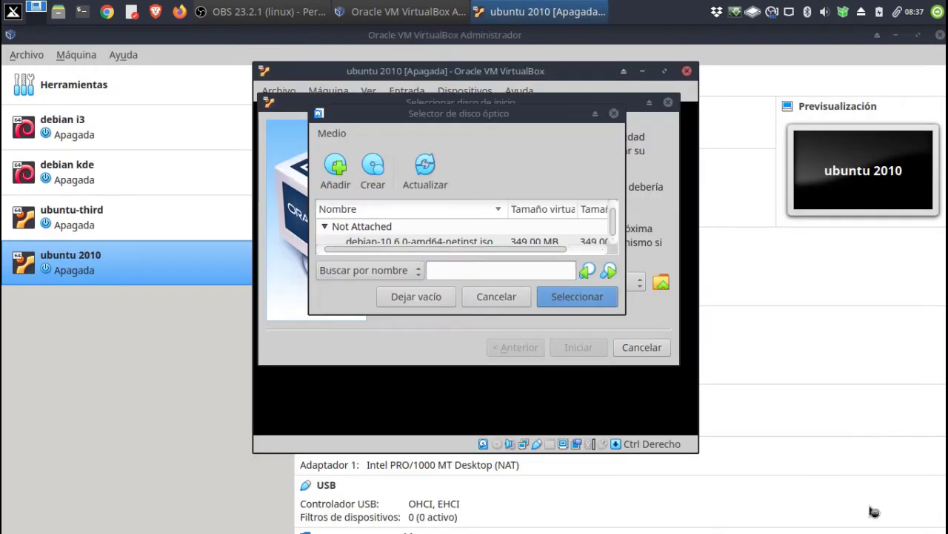
{"action": "left_click", "coordinate": [574, 299]}
{"action": "left_click", "coordinate": [582, 346]}
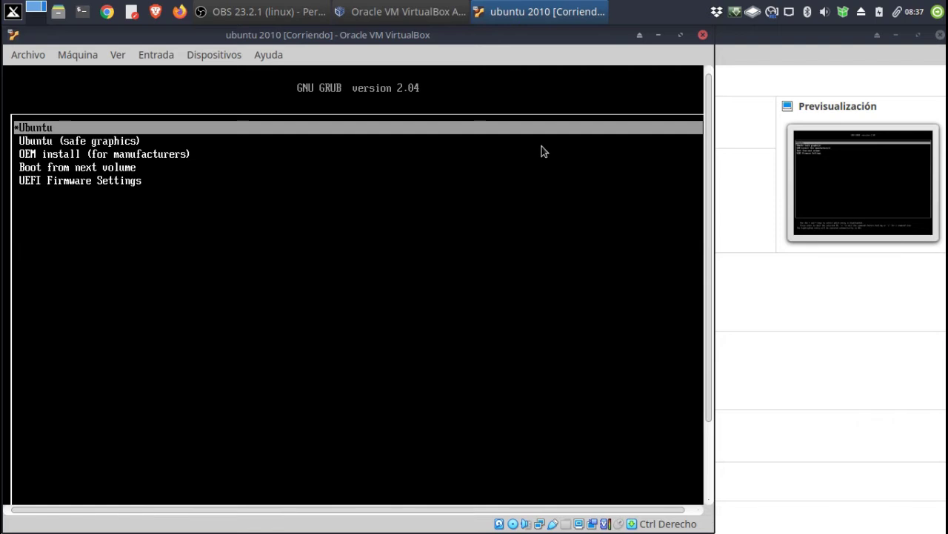
{"action": "key", "text": "Down"}
{"action": "key", "text": "Up"}
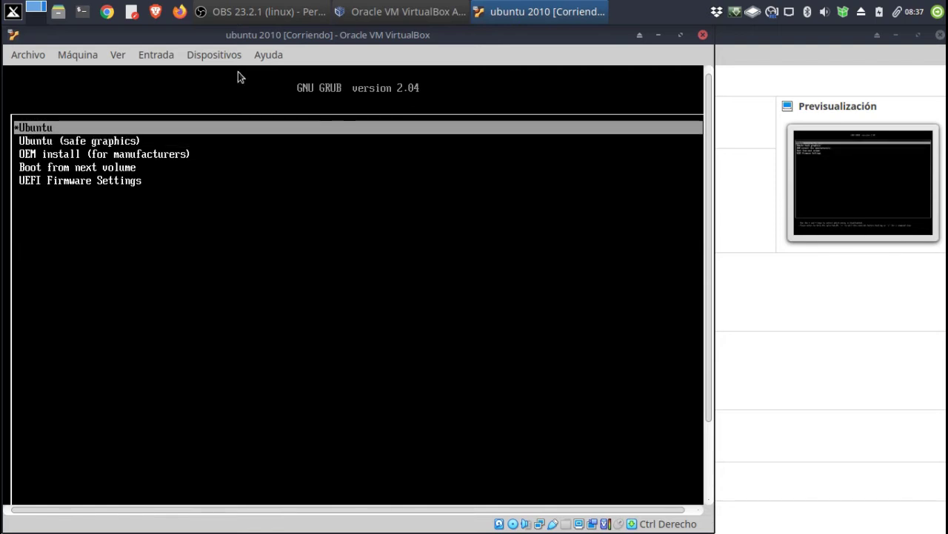
Step: Boot the Ubuntu entry with the virtual machine in full screen and start the Ubuntu trial session in Español
{"action": "left_click", "coordinate": [117, 55]}
{"action": "left_click", "coordinate": [128, 70]}
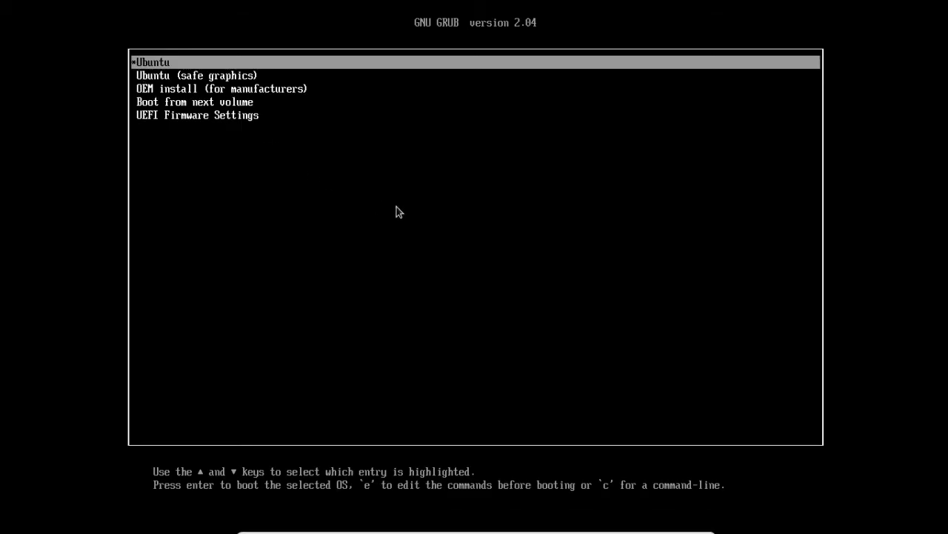
{"action": "key", "text": "Down"}
{"action": "key", "text": "Up"}
{"action": "key", "text": "Return"}
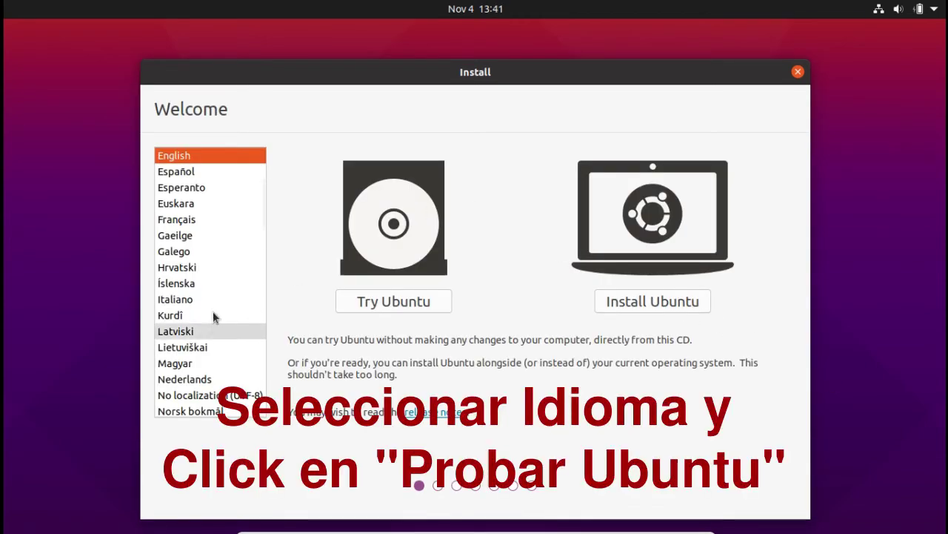
{"action": "left_click", "coordinate": [187, 173]}
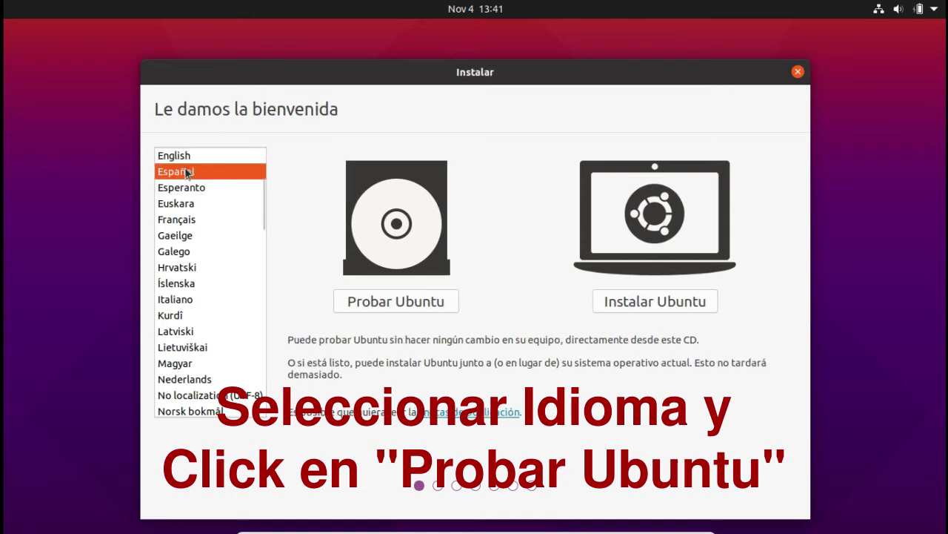
{"action": "left_click", "coordinate": [369, 305]}
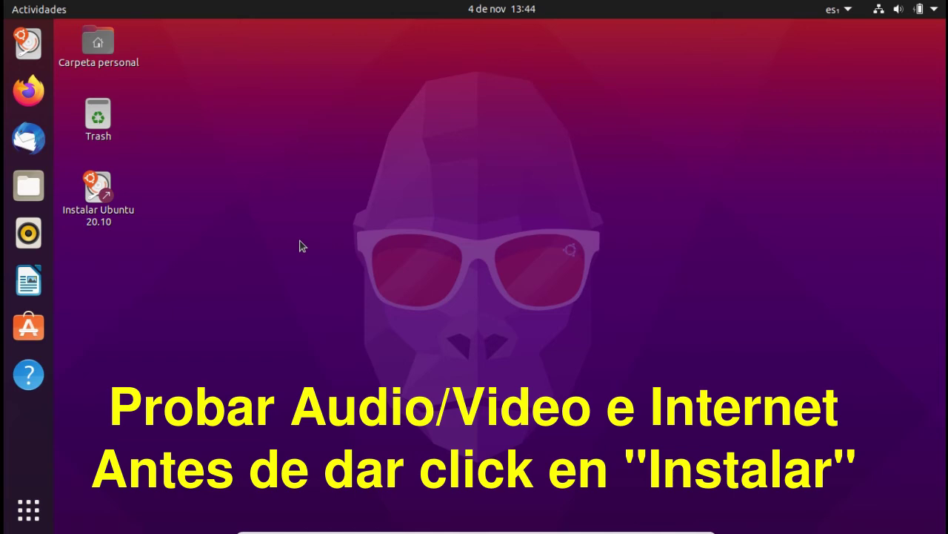
Step: Check the live session's hardware and system details in the system settings, and close the settings
{"action": "left_click", "coordinate": [938, 14]}
{"action": "left_click", "coordinate": [820, 136]}
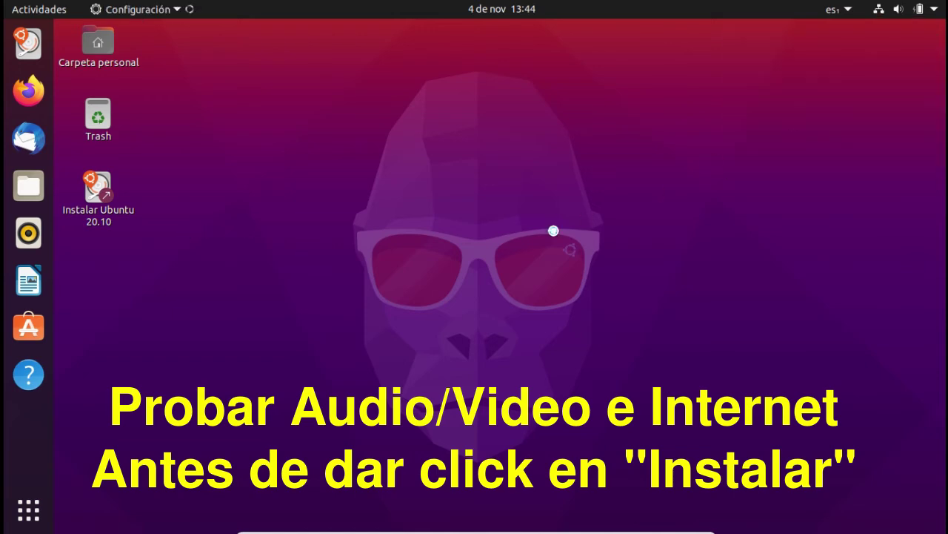
{"action": "scroll", "coordinate": [220, 511], "scroll_direction": "down", "scroll_amount": 10}
{"action": "left_click", "coordinate": [221, 516]}
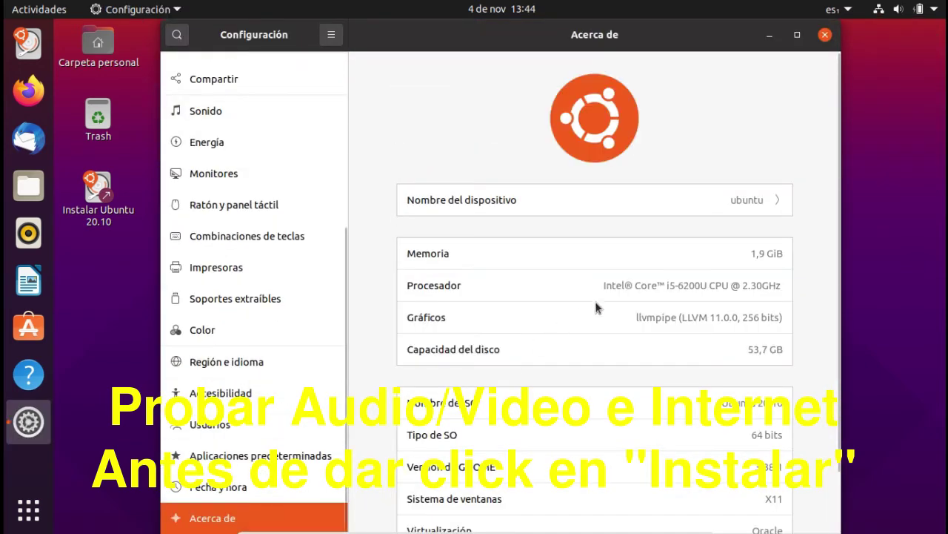
{"action": "scroll", "coordinate": [710, 296], "scroll_direction": "down", "scroll_amount": 2}
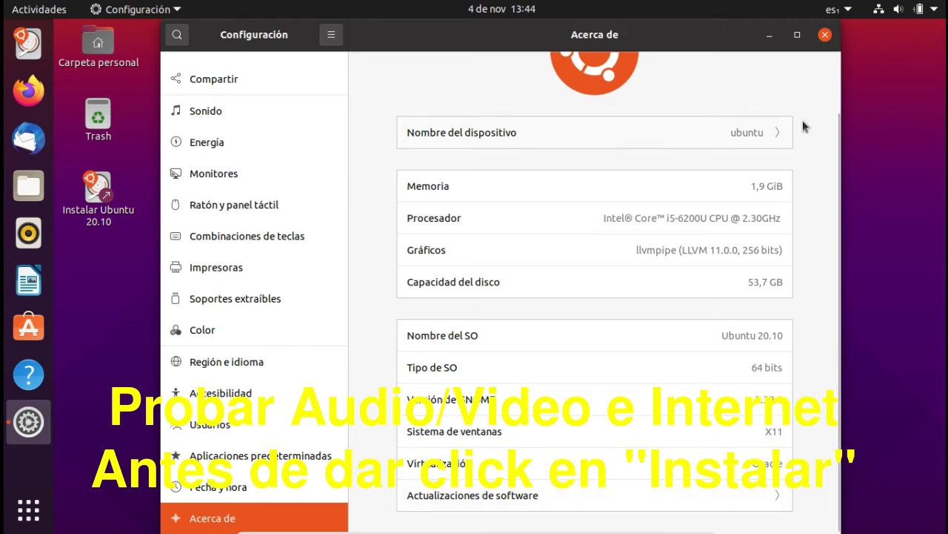
{"action": "left_click", "coordinate": [825, 34]}
Step: Launch the Ubuntu 20.10 installer with Español as the language and Spanish as the keyboard layout
{"action": "left_click", "coordinate": [106, 194]}
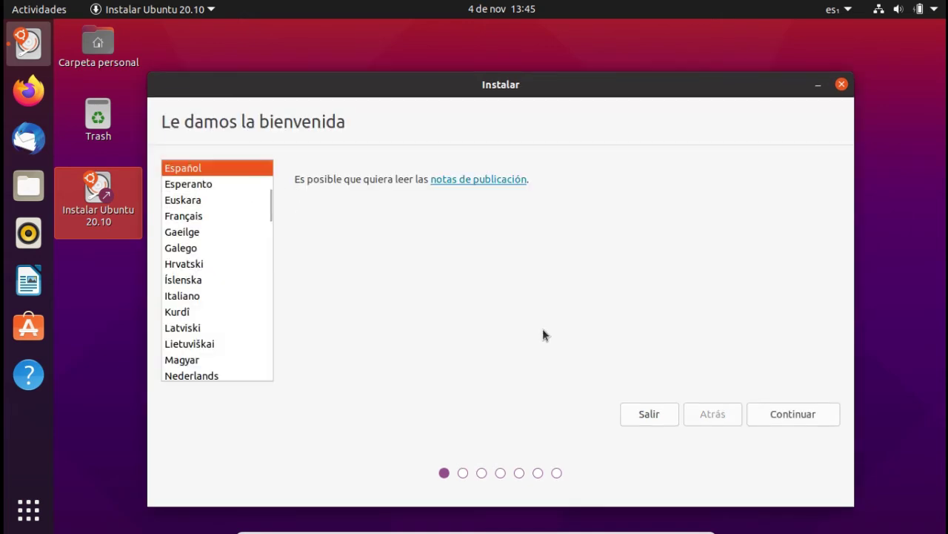
{"action": "left_click", "coordinate": [768, 412]}
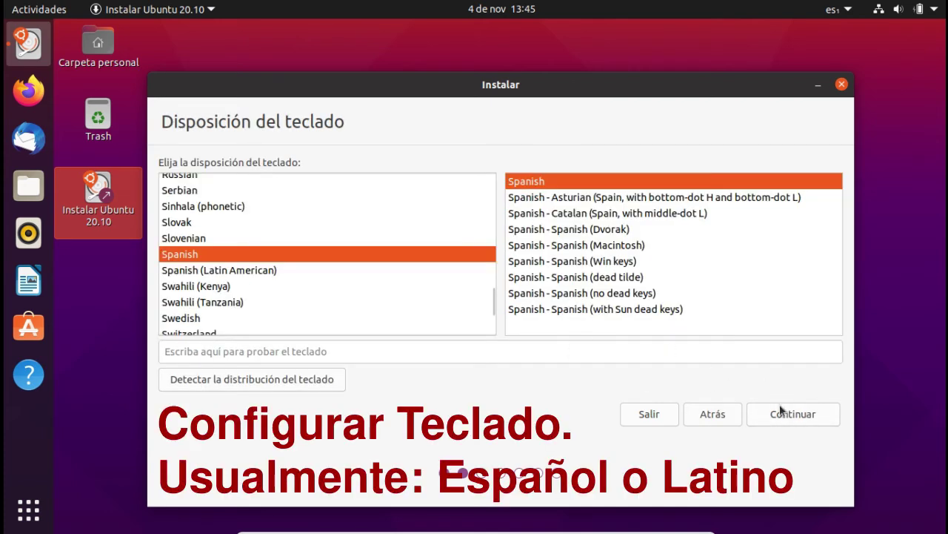
{"action": "left_click", "coordinate": [778, 415]}
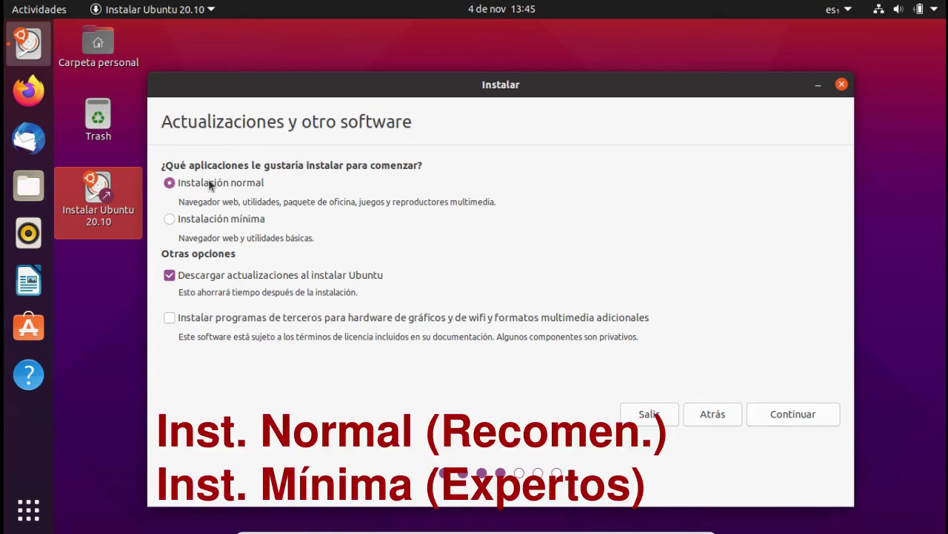
Step: Choose the normal installation with update downloads and third-party software for graphics, wifi hardware and media formats
{"action": "left_click", "coordinate": [170, 317]}
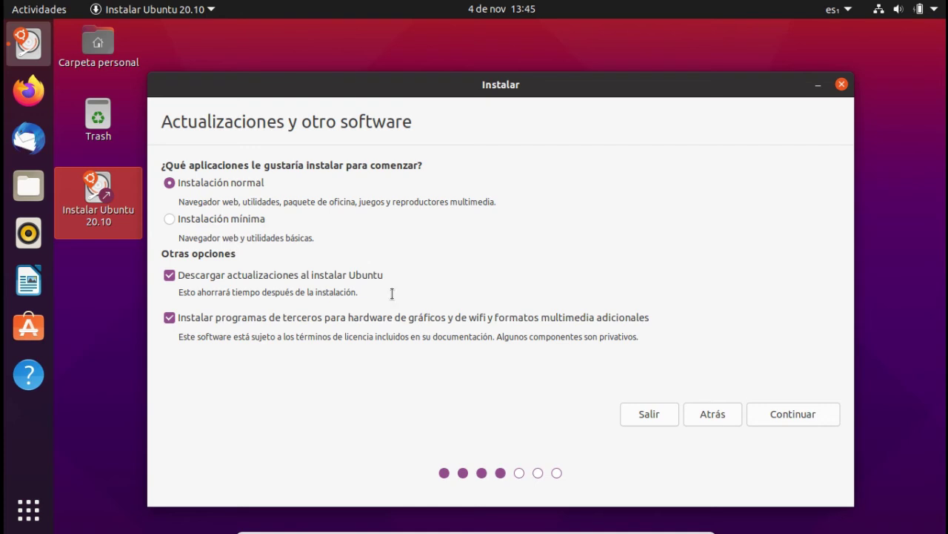
{"action": "left_click", "coordinate": [784, 418]}
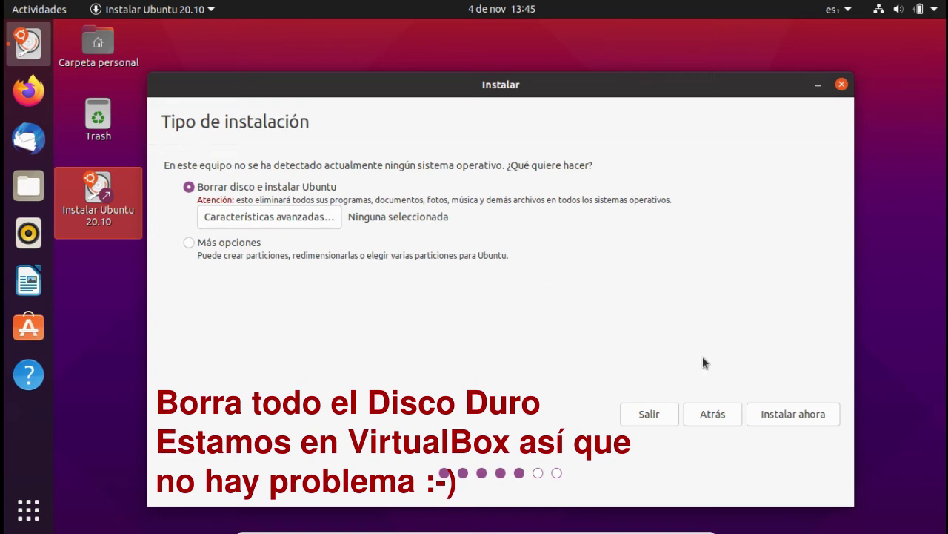
Step: Erase the disk to install Ubuntu, confirming the partition changes, and accept Bogota as the location
{"action": "left_click", "coordinate": [804, 417]}
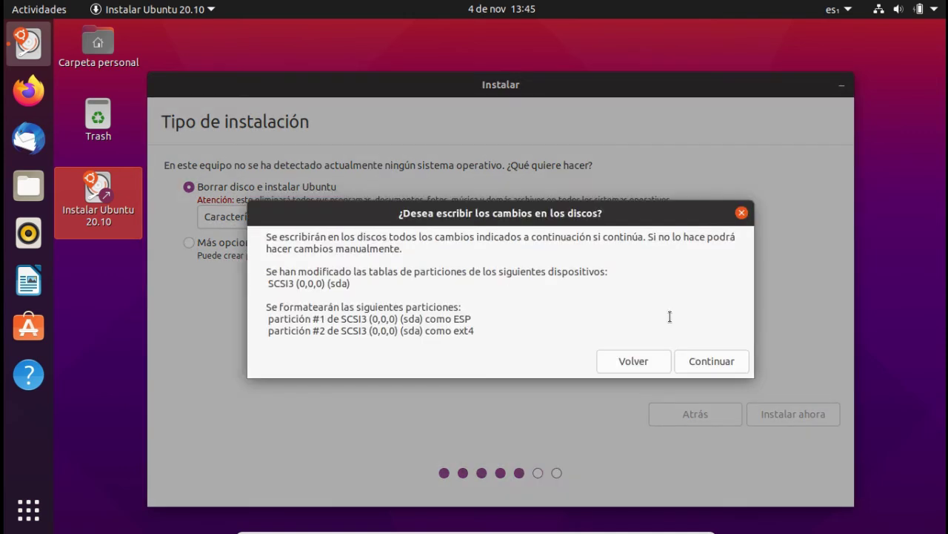
{"action": "left_click", "coordinate": [720, 364]}
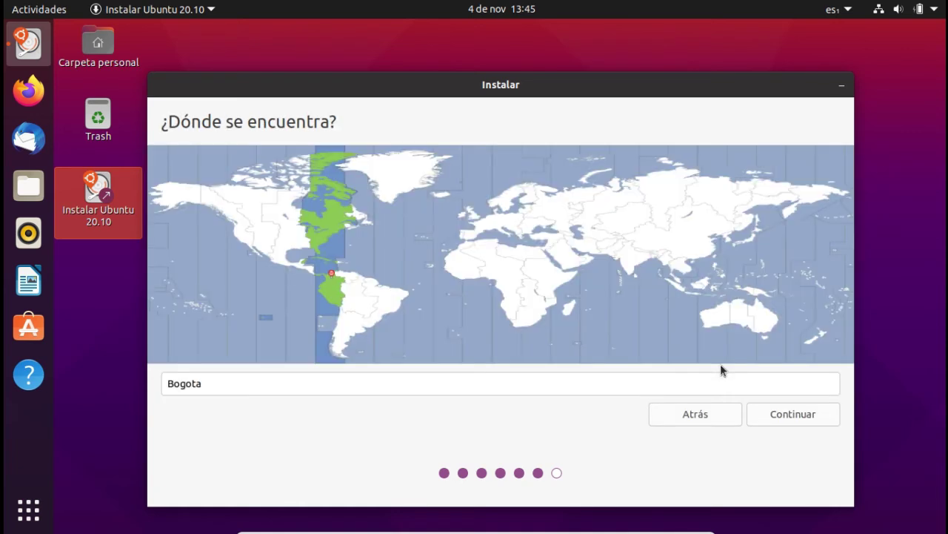
{"action": "left_click", "coordinate": [796, 416]}
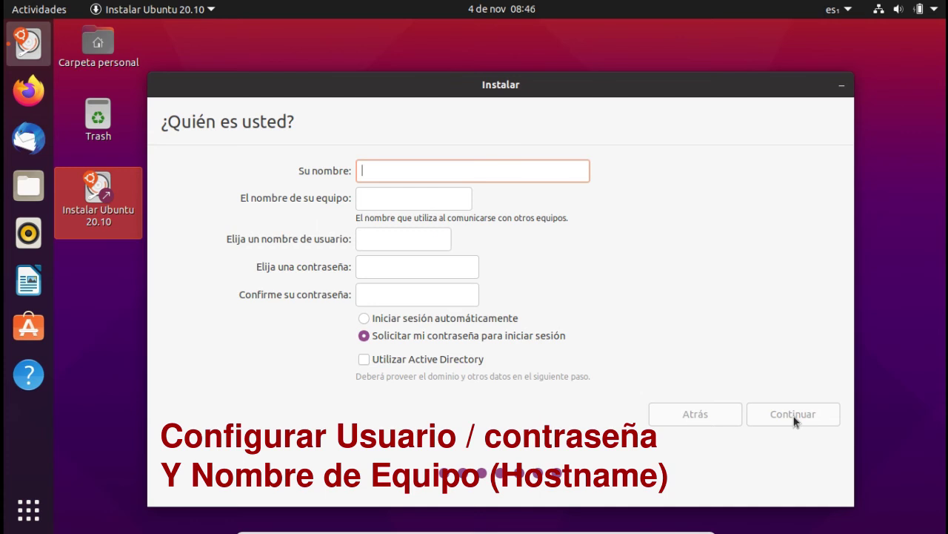
Step: Set the account's display name to Linux en Casa, and enter and confirm the account password
{"action": "type", "text": "linux en casa"}
{"action": "triple_click", "coordinate": [401, 181]}
{"action": "type", "text": "Linux en Casa"}
{"action": "left_click", "coordinate": [401, 267]}
{"action": "type", "text": "*********"}
{"action": "left_click", "coordinate": [411, 299]}
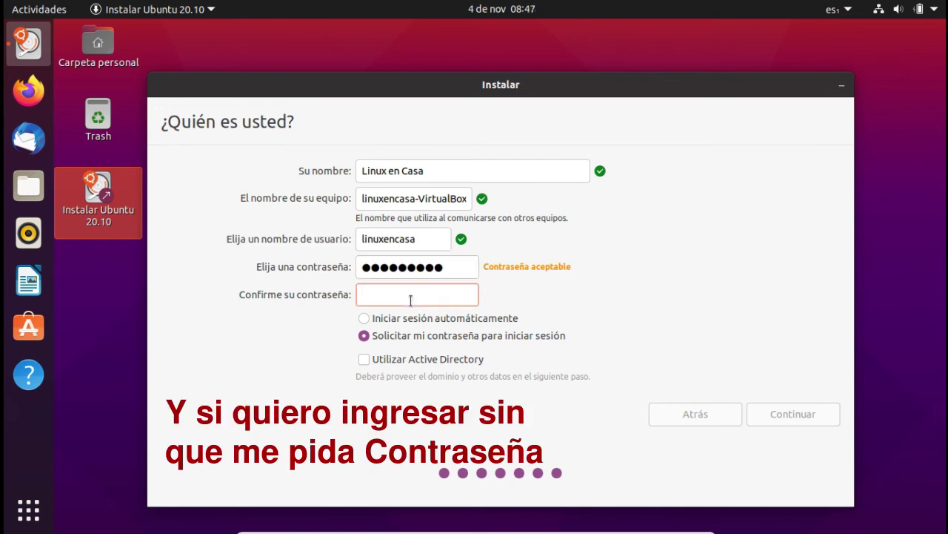
{"action": "type", "text": "*********"}
Step: Require the password at login, name the computer ubuntu2010-PC, and proceed with the installation
{"action": "left_click", "coordinate": [363, 335]}
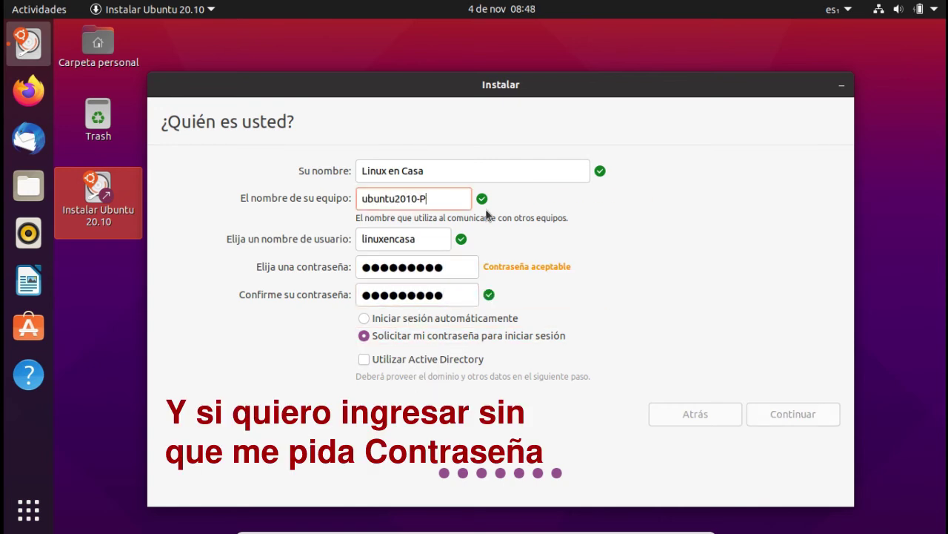
{"action": "type", "text": "C"}
{"action": "left_click", "coordinate": [776, 415]}
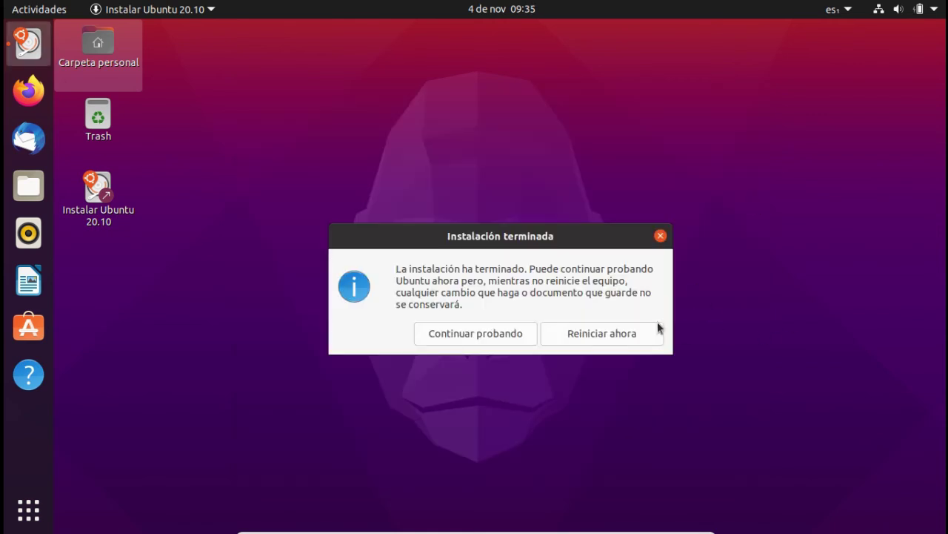
Step: Restart the machine into the installed system and log in as Linux en Casa with the account password
{"action": "left_click", "coordinate": [627, 336]}
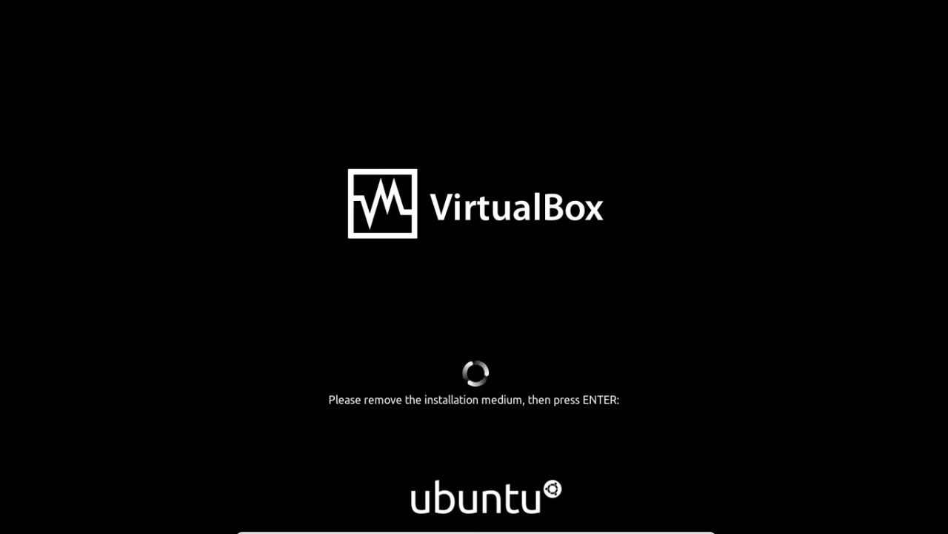
{"action": "key", "text": "Return"}
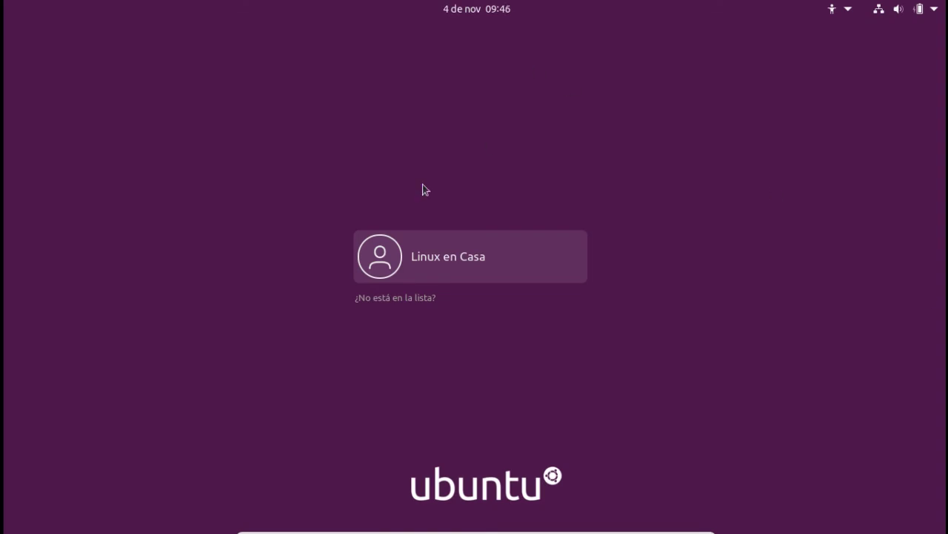
{"action": "left_click", "coordinate": [442, 273]}
{"action": "type", "text": "*****"}
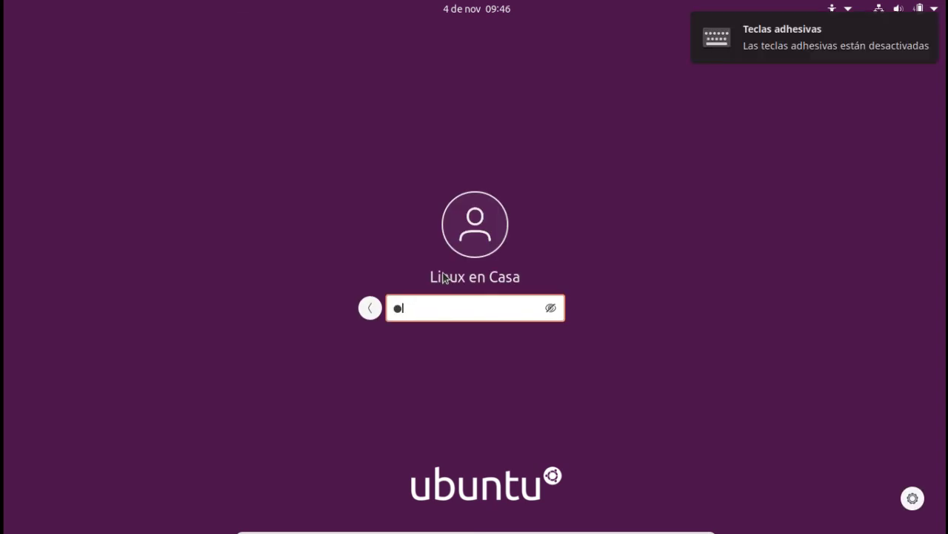
{"action": "type", "text": "****"}
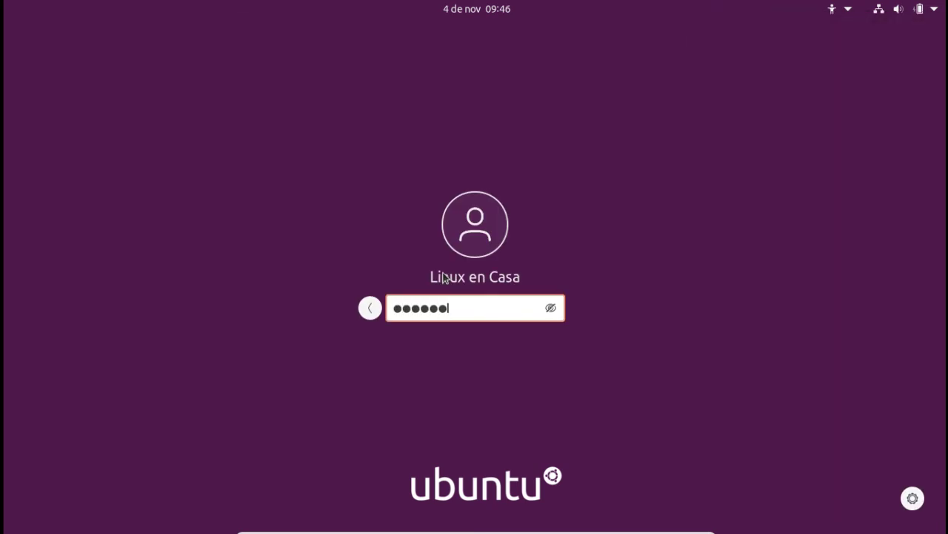
{"action": "key", "text": "Return"}
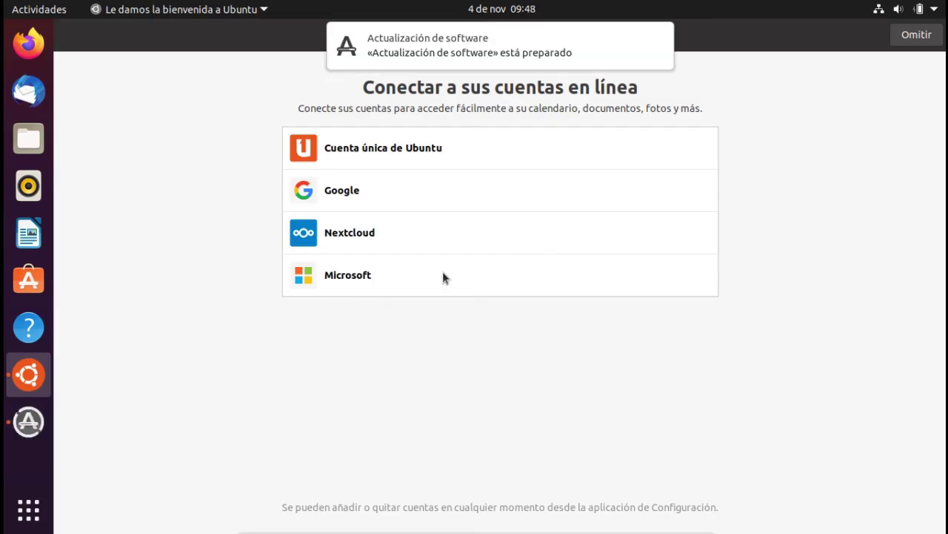
Step: Complete the Ubuntu welcome assistant, skipping online accounts and agreeing to send system information to Canonical
{"action": "left_click", "coordinate": [916, 35]}
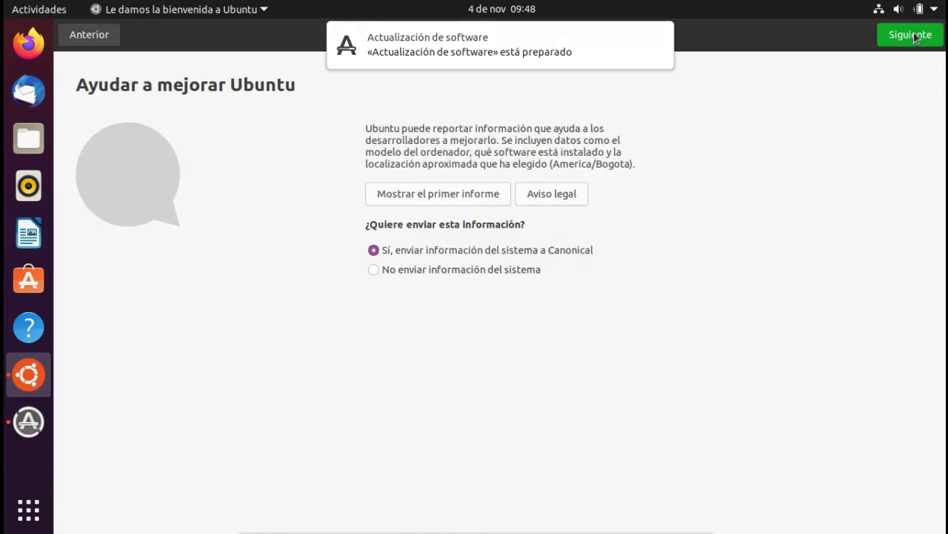
{"action": "left_click", "coordinate": [913, 35]}
{"action": "left_click", "coordinate": [916, 35]}
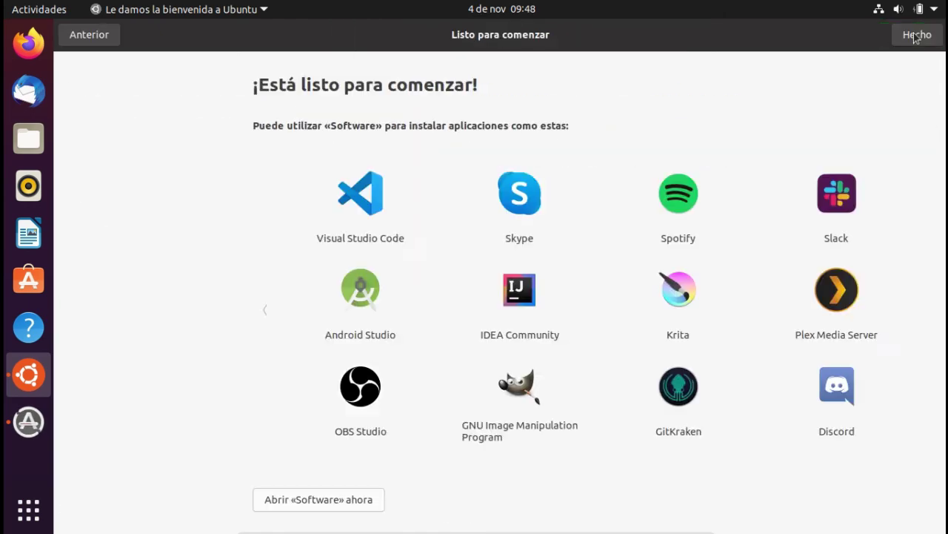
{"action": "left_click", "coordinate": [912, 35]}
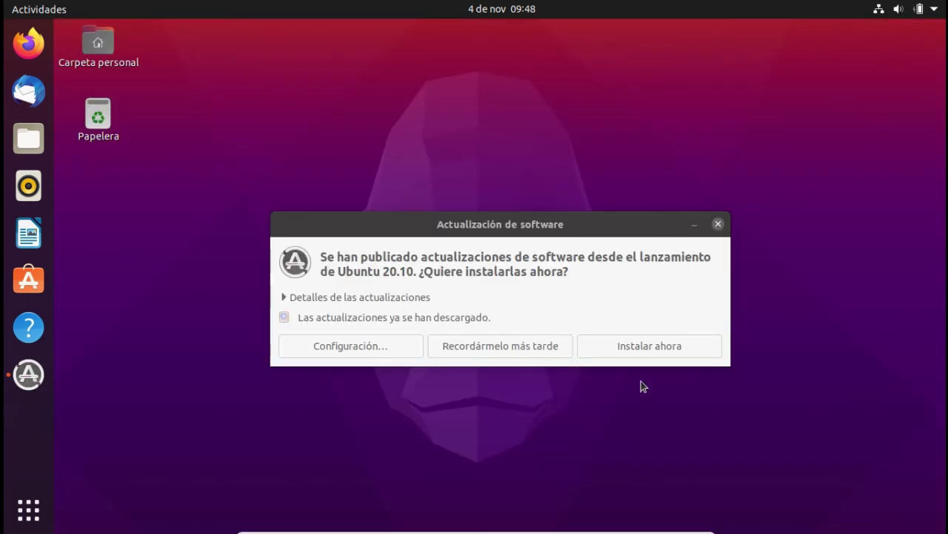
Step: Install the published Ubuntu 20.10 software updates and dismiss the updater's closing message
{"action": "left_click", "coordinate": [627, 345]}
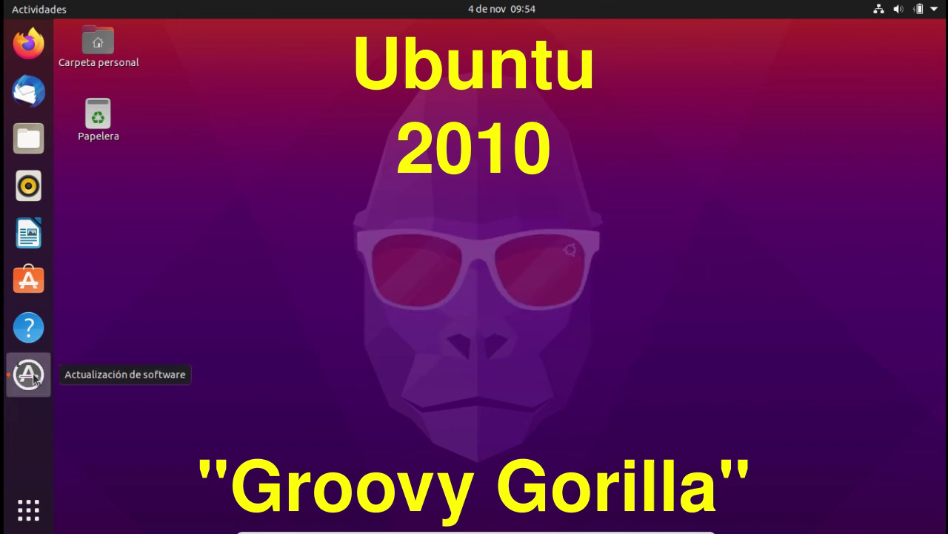
{"action": "left_click", "coordinate": [28, 374]}
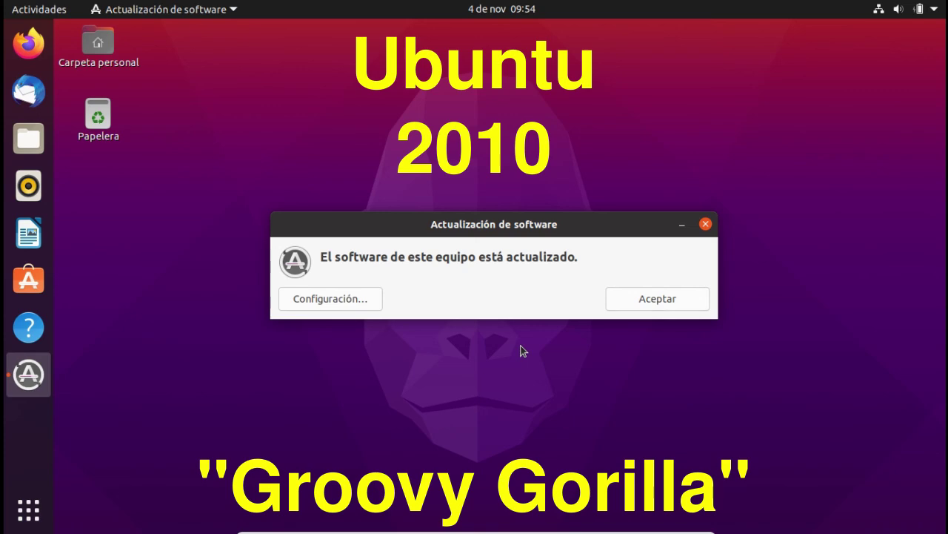
{"action": "left_click", "coordinate": [642, 305]}
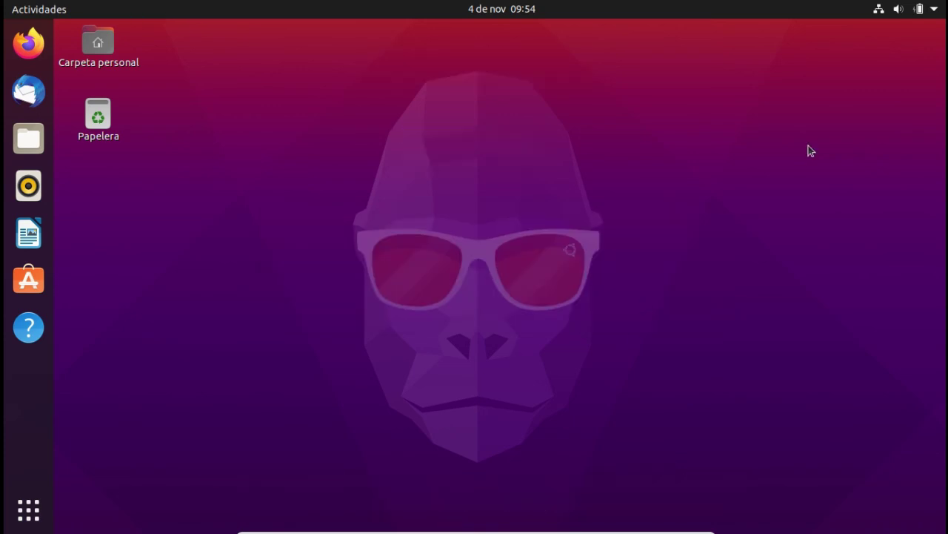
Step: Review the installed system's device name, hardware and operating system details in the system settings
{"action": "left_click", "coordinate": [919, 8]}
{"action": "left_click", "coordinate": [774, 135]}
{"action": "scroll", "coordinate": [220, 460], "scroll_direction": "down", "scroll_amount": 5}
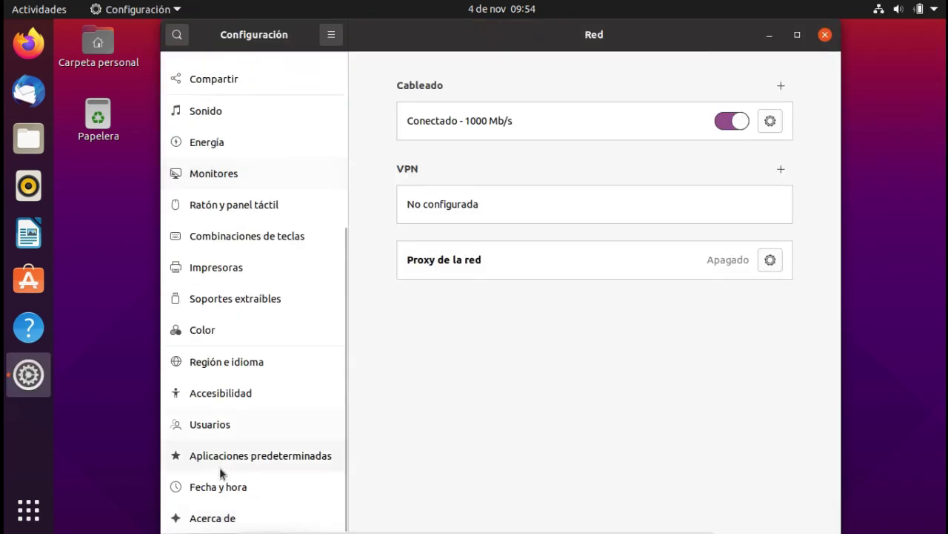
{"action": "left_click", "coordinate": [213, 517]}
{"action": "scroll", "coordinate": [575, 402], "scroll_direction": "down", "scroll_amount": 2}
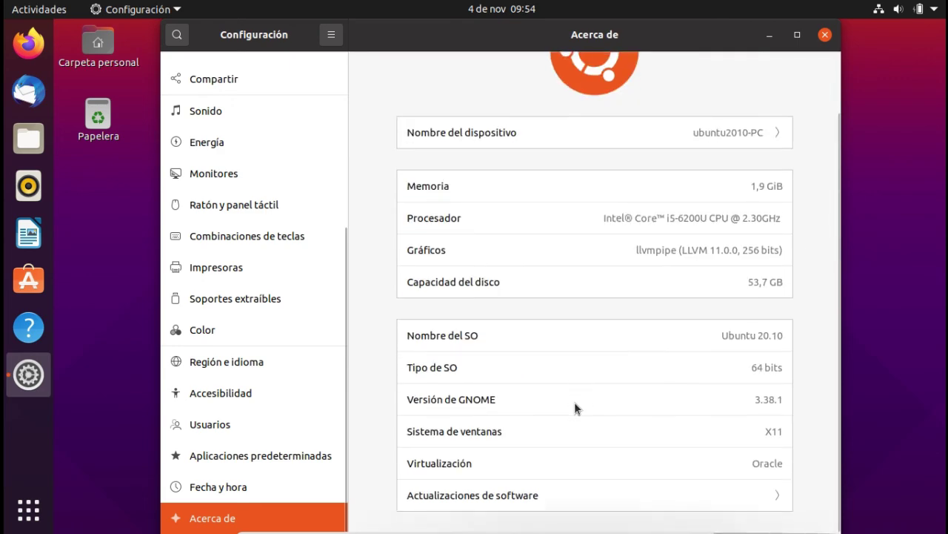